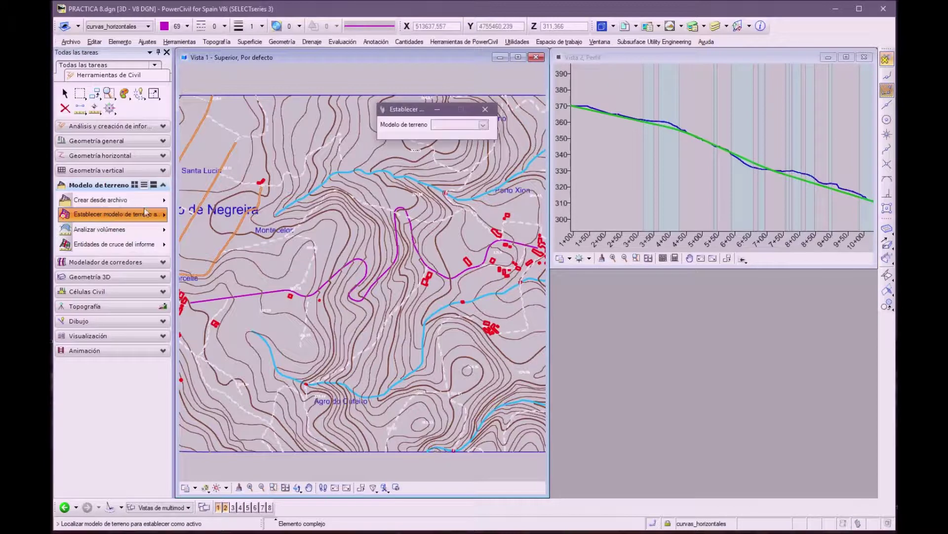
# Set the drawing's terrain model as the active terrain model
pyautogui.click(483, 125)
pyautogui.click(466, 135)
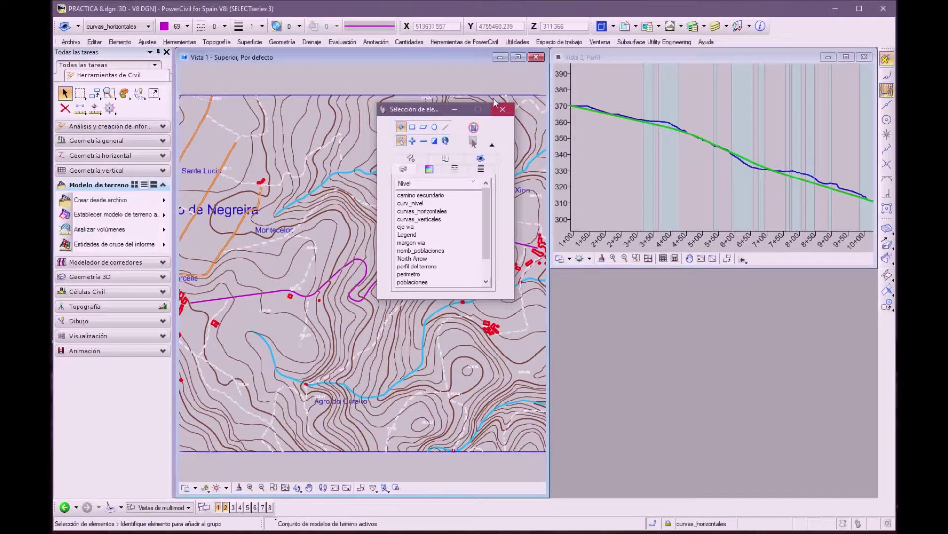
pyautogui.click(498, 107)
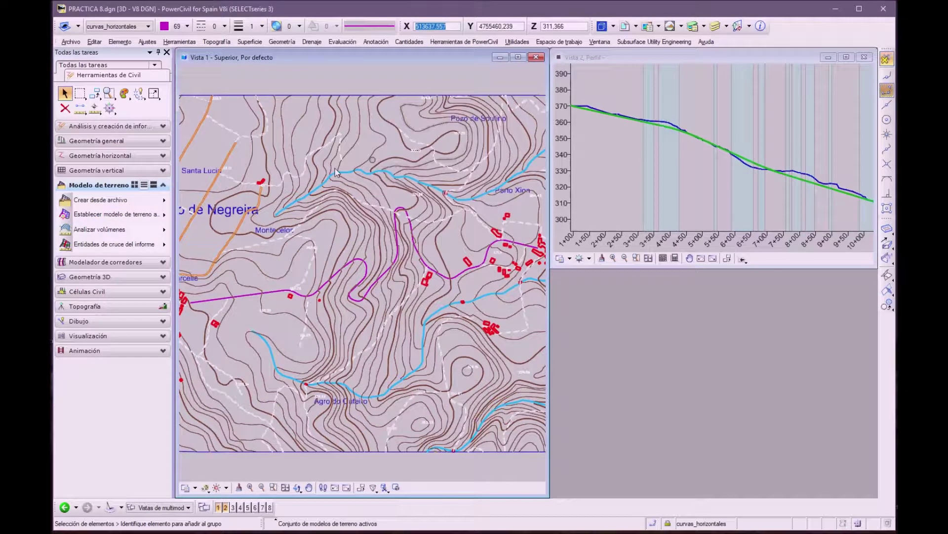
# Set the green curvas_verticales complex profile as the active profile of the purple road alignment
pyautogui.click(163, 185)
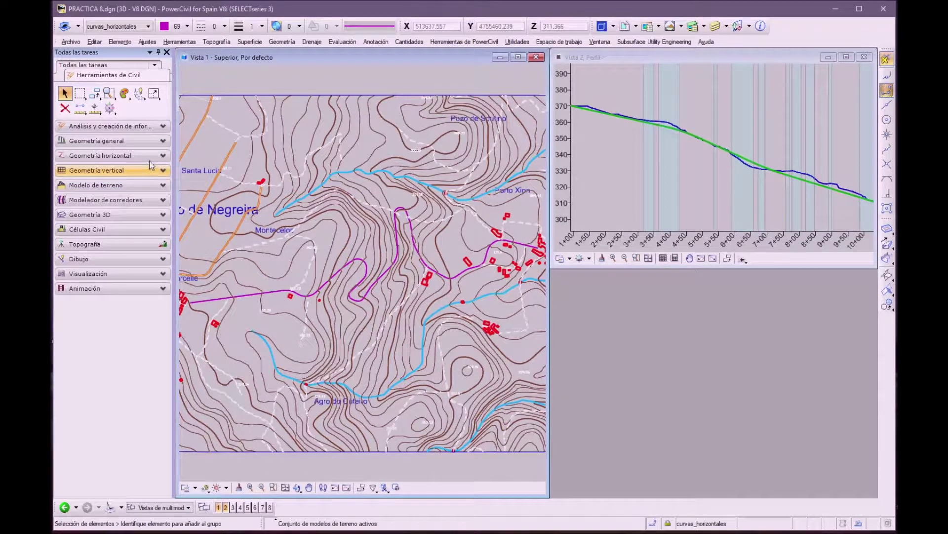
pyautogui.click(151, 168)
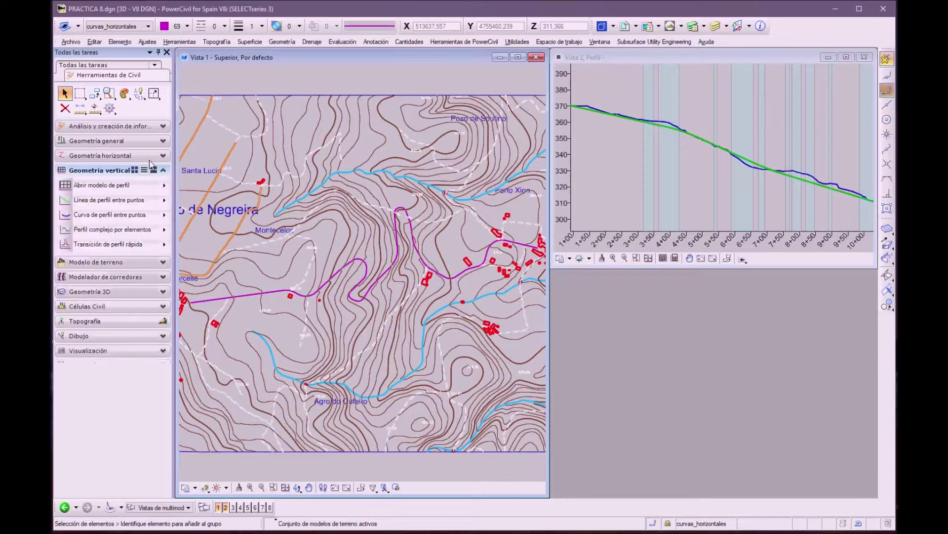
pyautogui.click(136, 186)
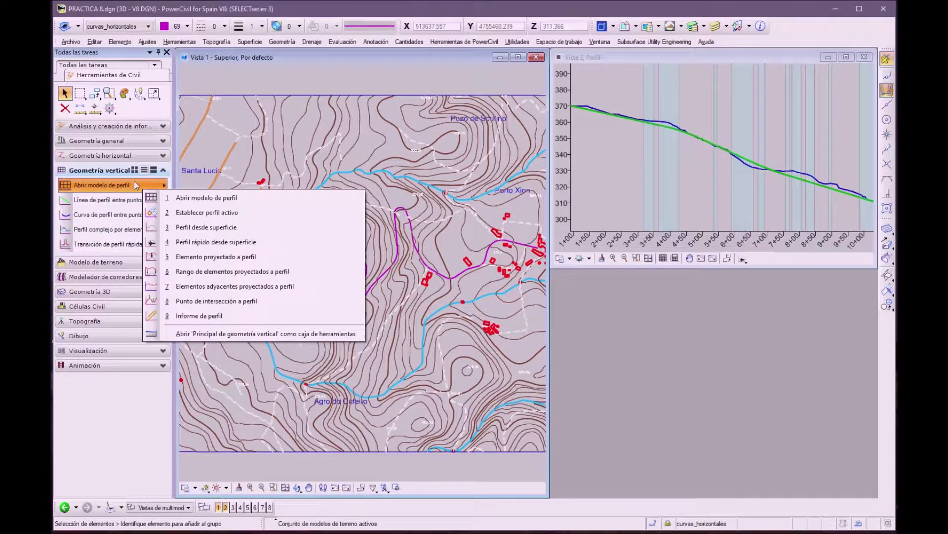
pyautogui.click(166, 211)
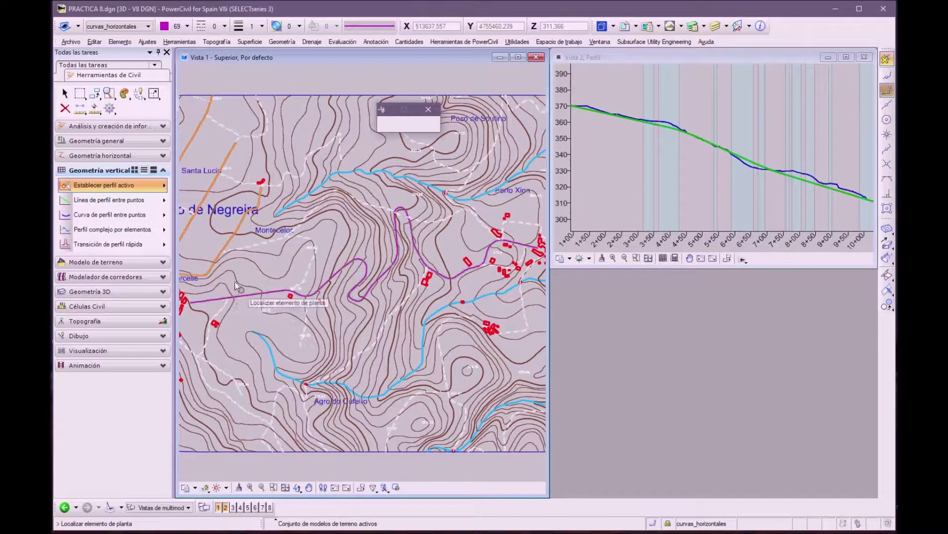
pyautogui.click(263, 288)
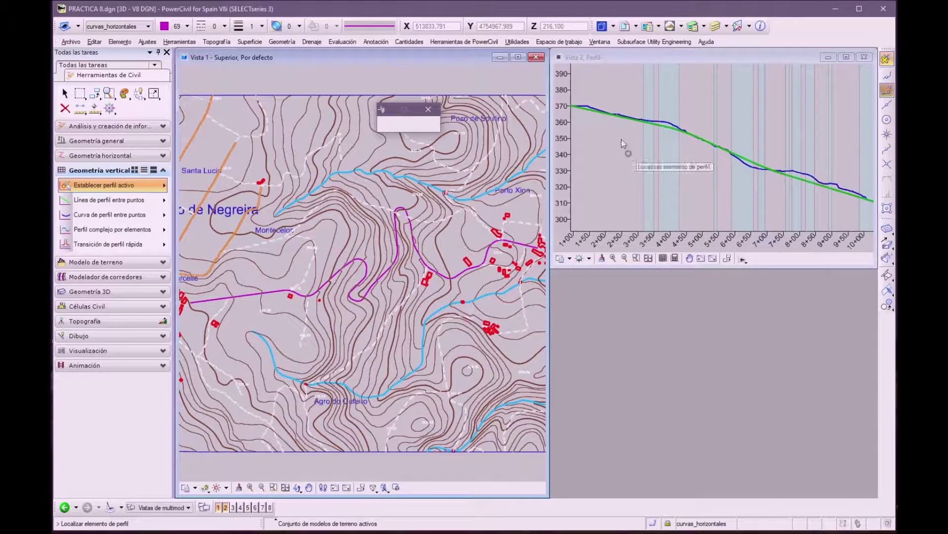
pyautogui.click(747, 159)
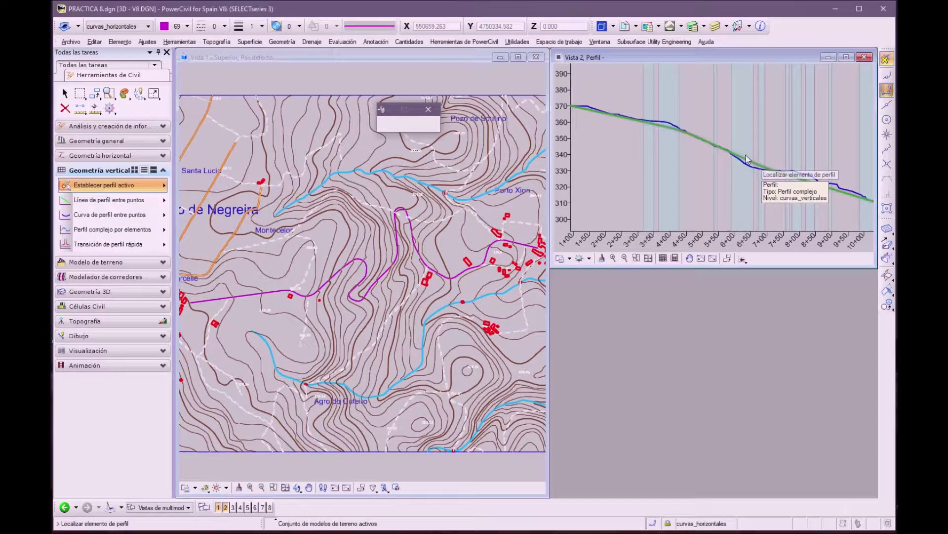
pyautogui.click(448, 245)
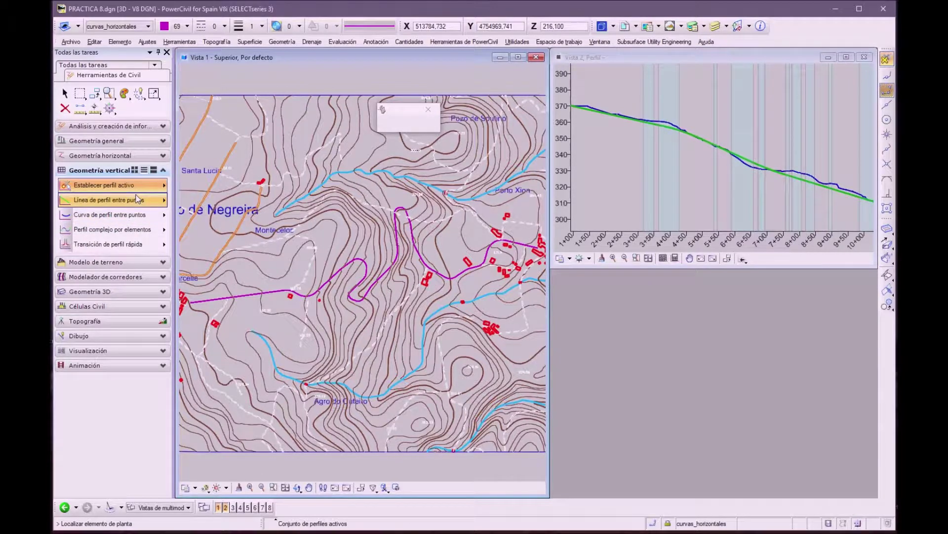
pyautogui.click(242, 298)
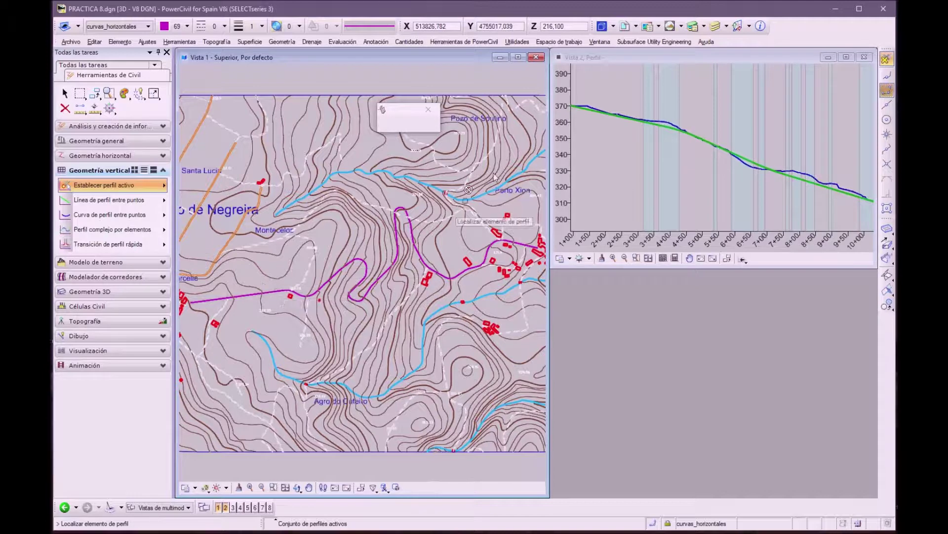
pyautogui.click(576, 100)
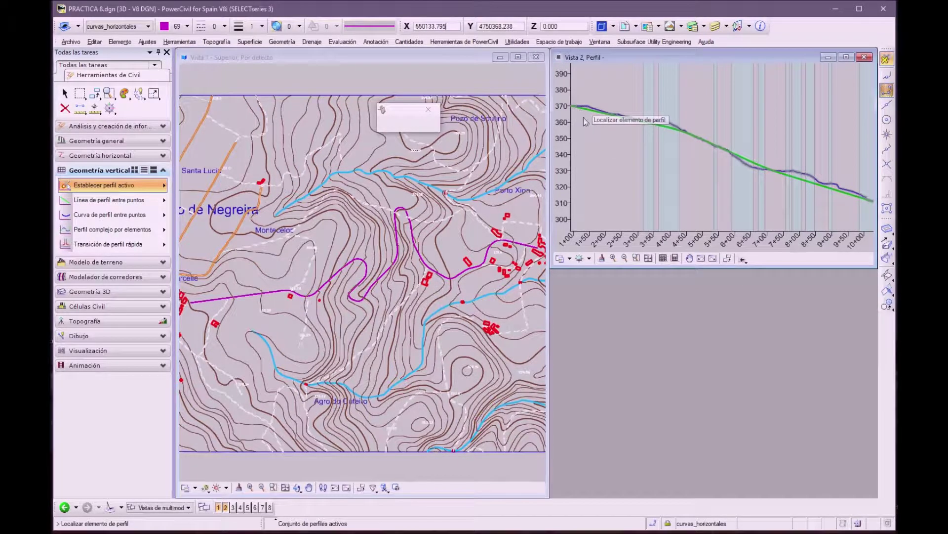
pyautogui.click(585, 156)
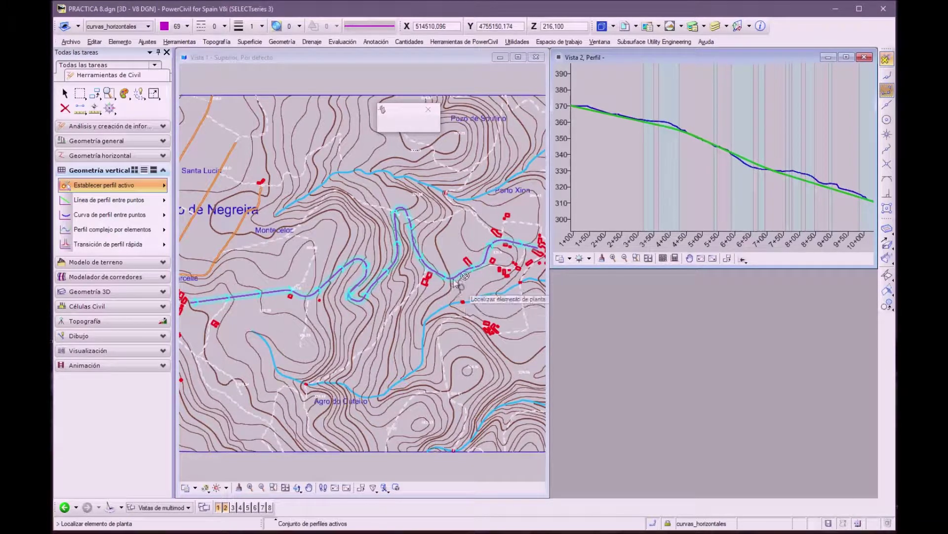
pyautogui.click(443, 245)
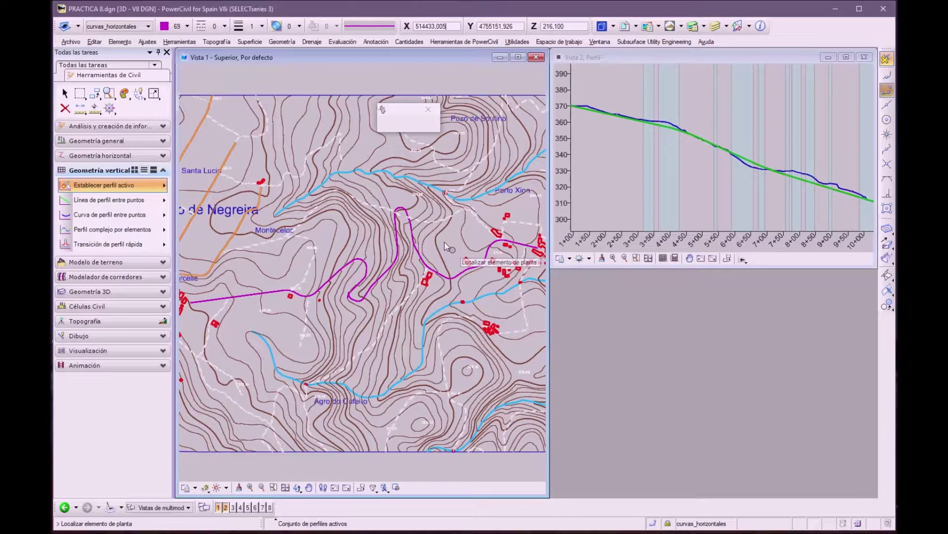
# Create a new level named corredor_via1 in PRACTICA 8.dgn and close the level windows
pyautogui.hotkey('ctrl', 'e')
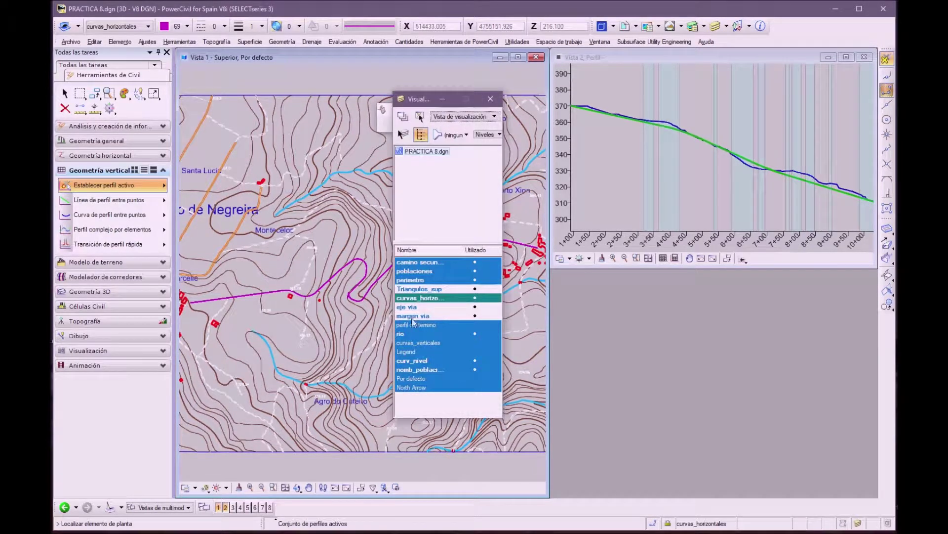
pyautogui.rightClick(443, 352)
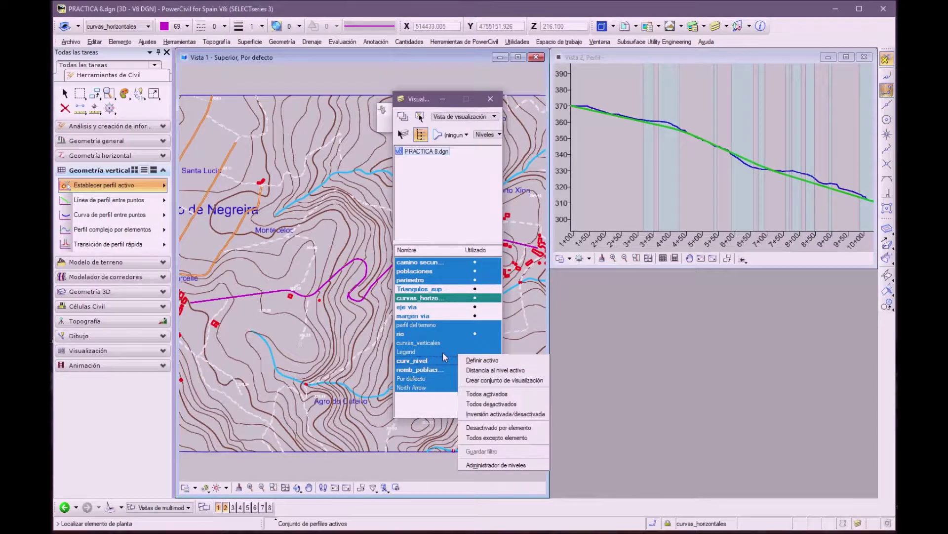
pyautogui.click(475, 464)
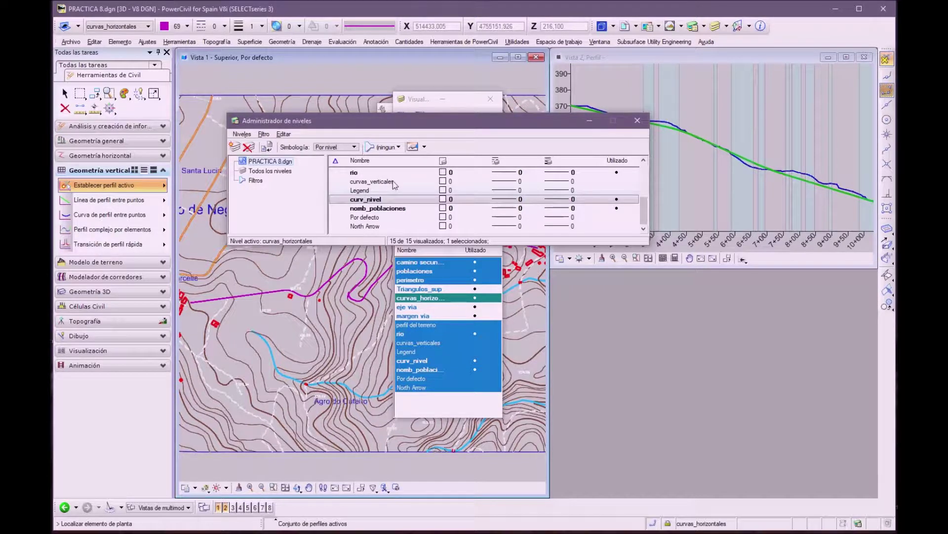
pyautogui.rightClick(423, 188)
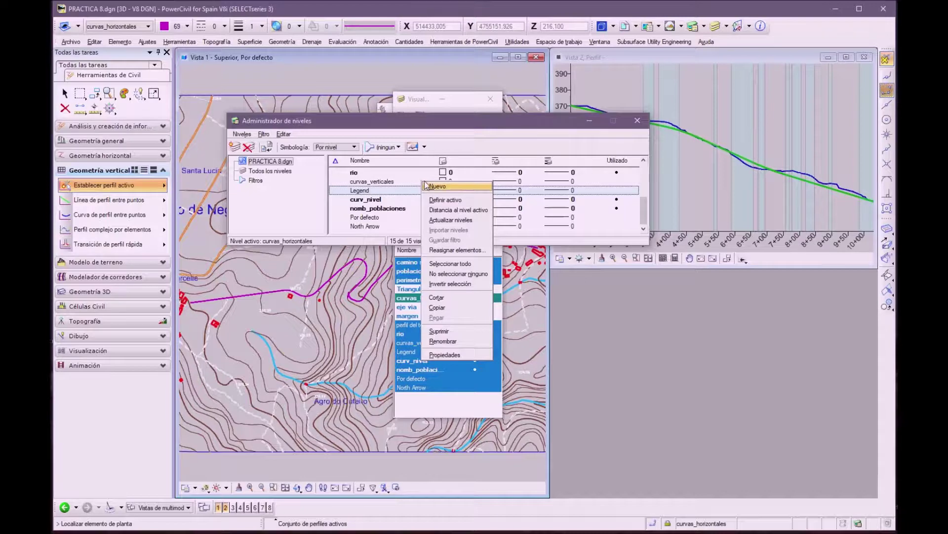
pyautogui.click(431, 183)
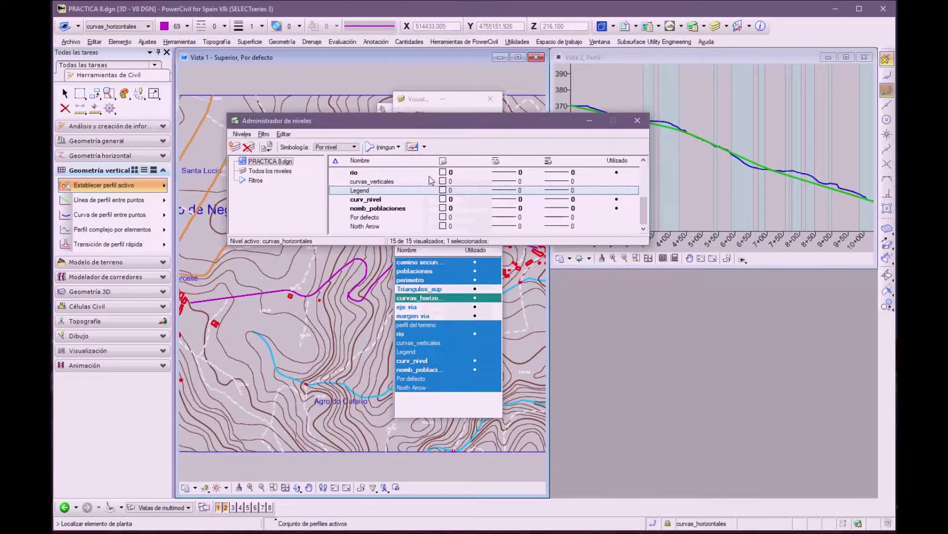
pyautogui.click(368, 223)
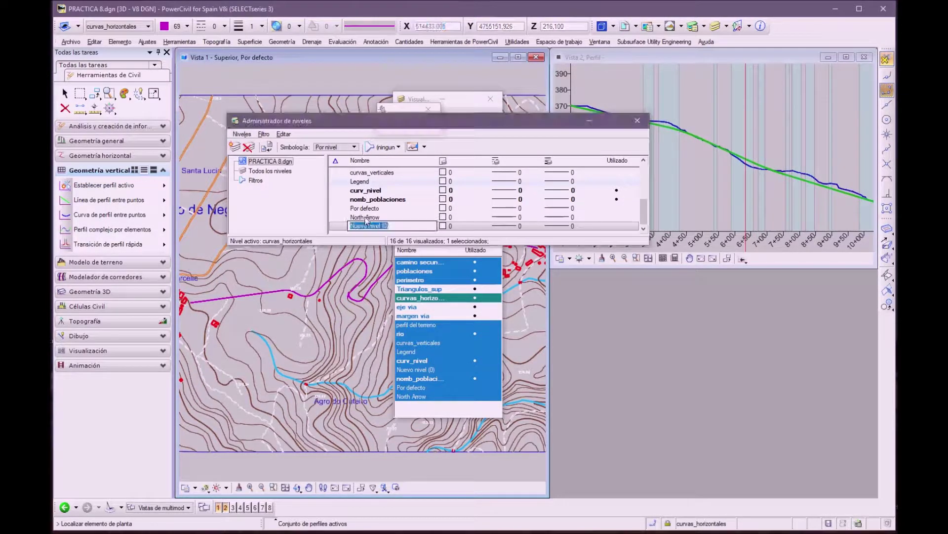
pyautogui.moveTo(390, 221); pyautogui.dragTo(337, 232)
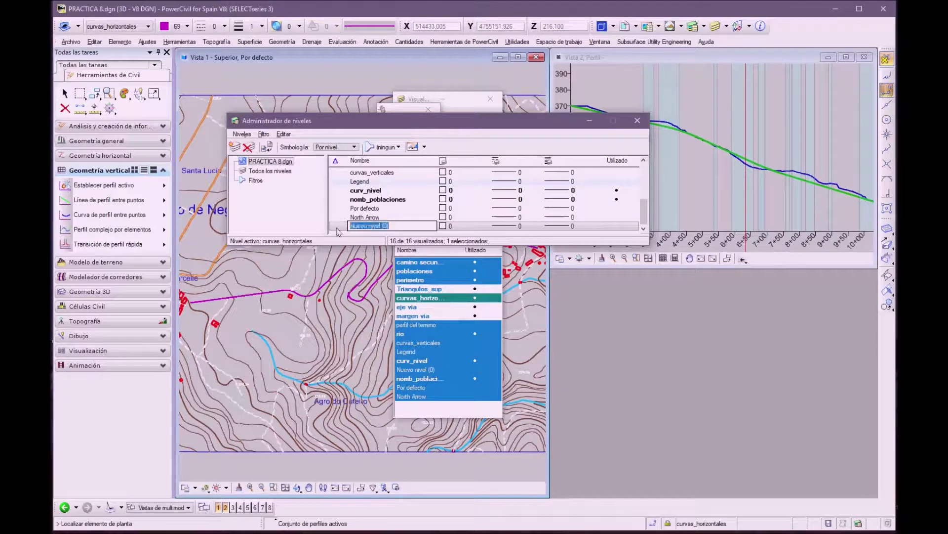
pyautogui.write('corredor_via1')
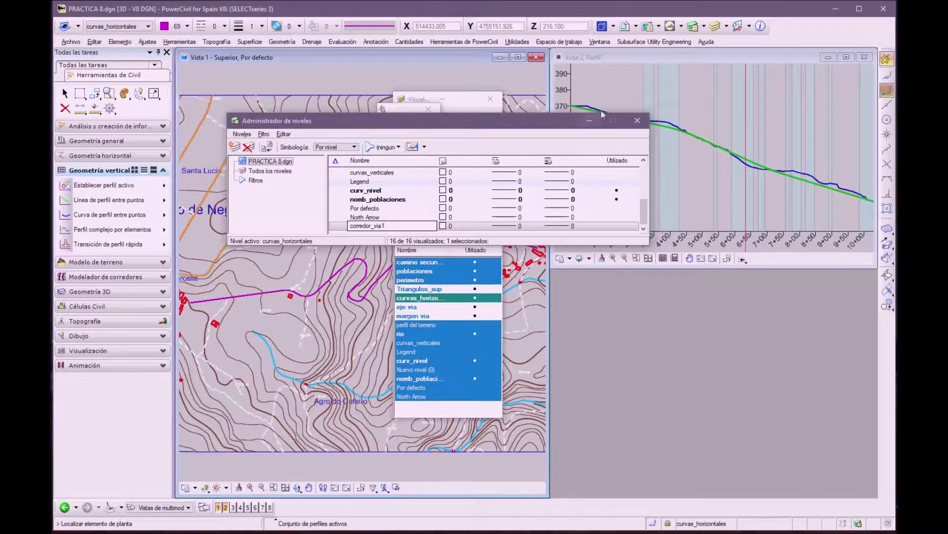
pyautogui.press('Return')
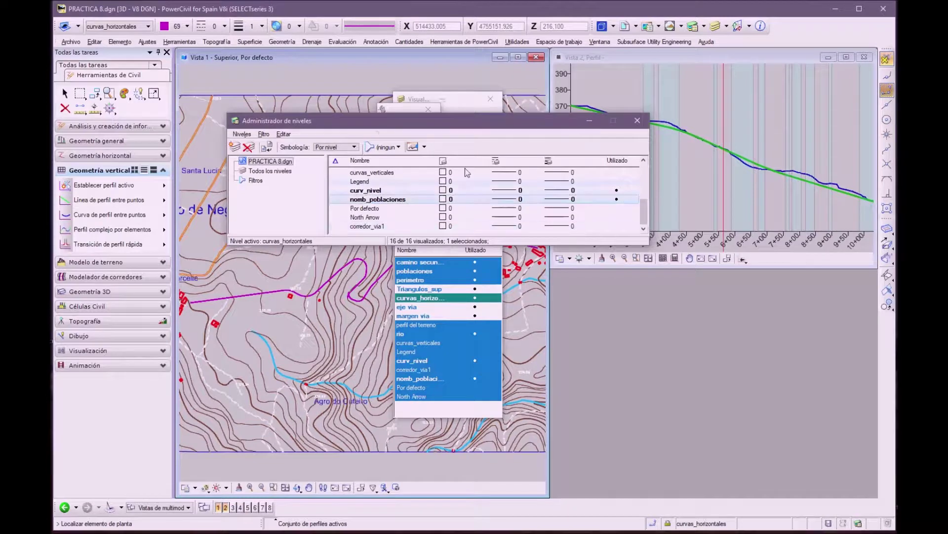
pyautogui.click(629, 118)
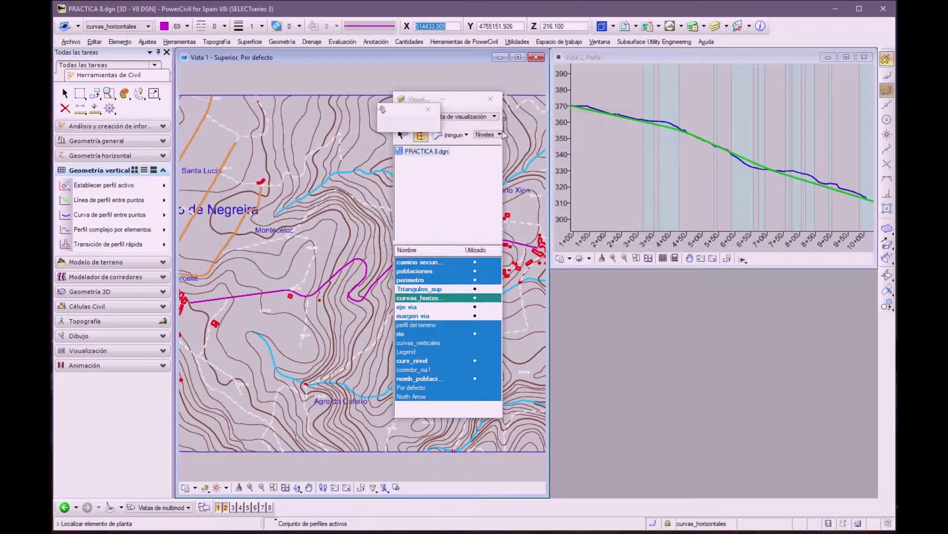
pyautogui.click(490, 99)
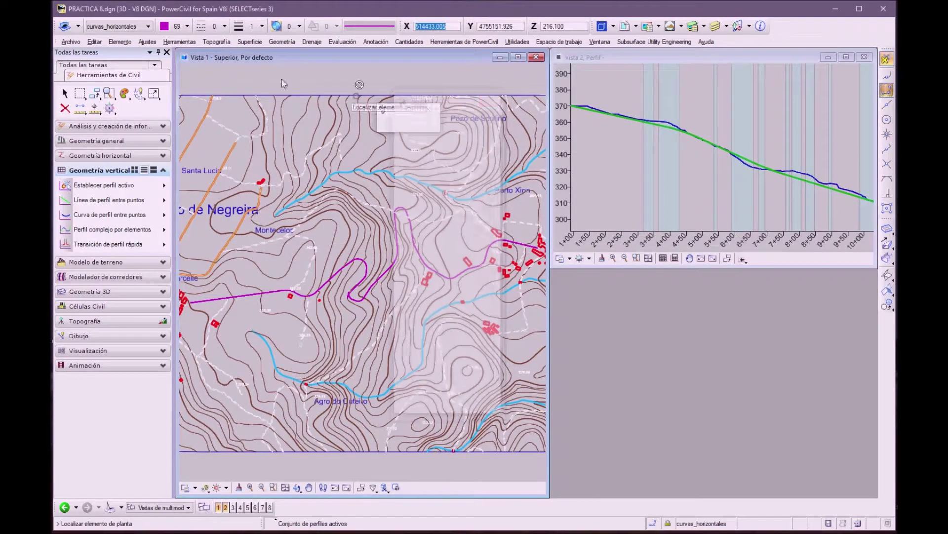
# Make corredor_via1 the active level, with green colour 98 and line weight 0
pyautogui.click(148, 25)
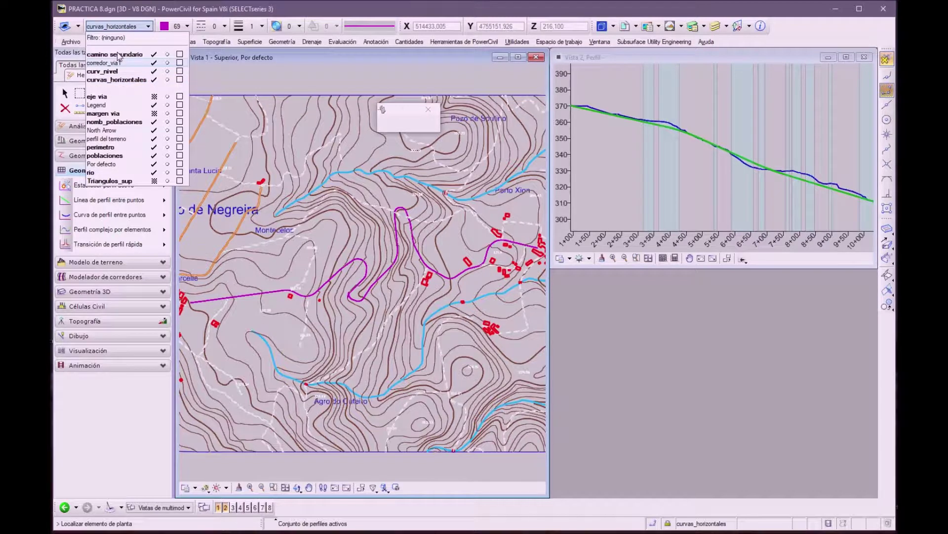
pyautogui.click(104, 62)
pyautogui.click(164, 26)
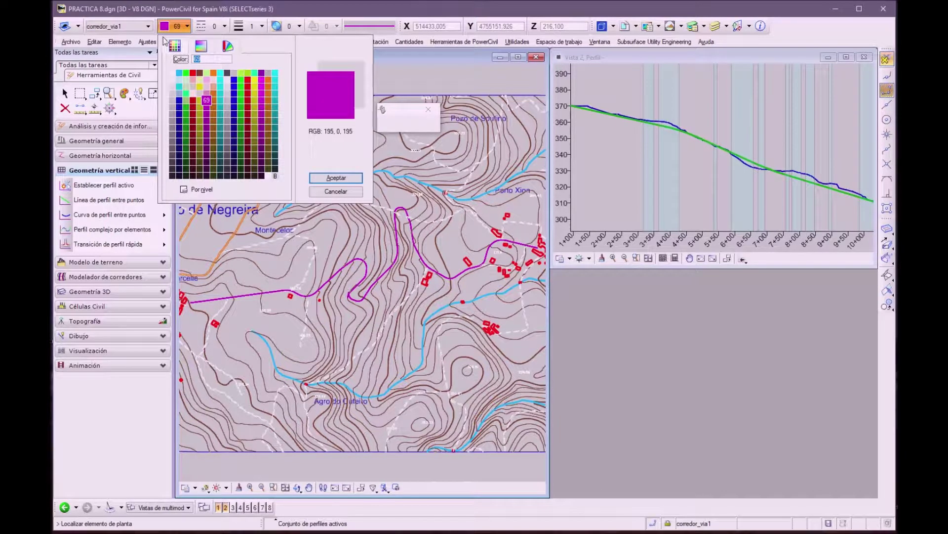
pyautogui.click(178, 112)
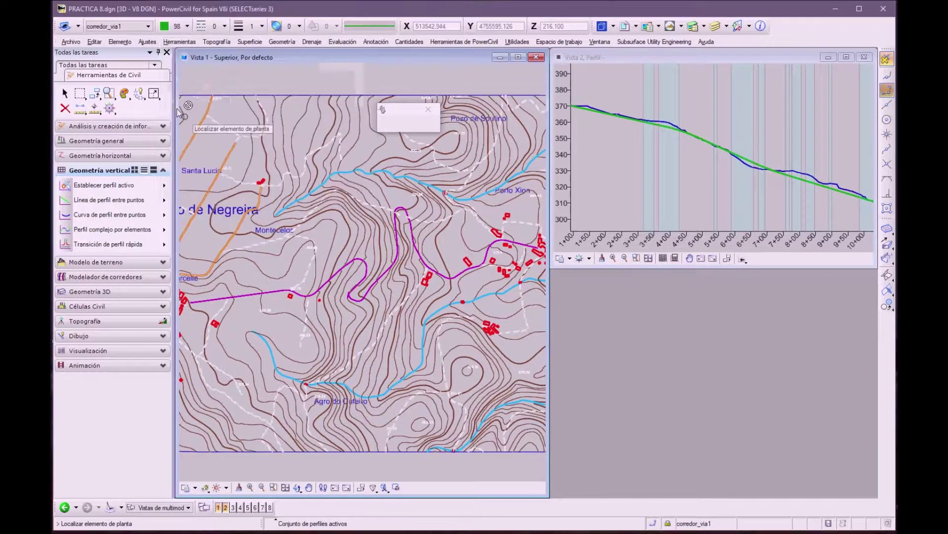
pyautogui.click(234, 24)
pyautogui.click(242, 39)
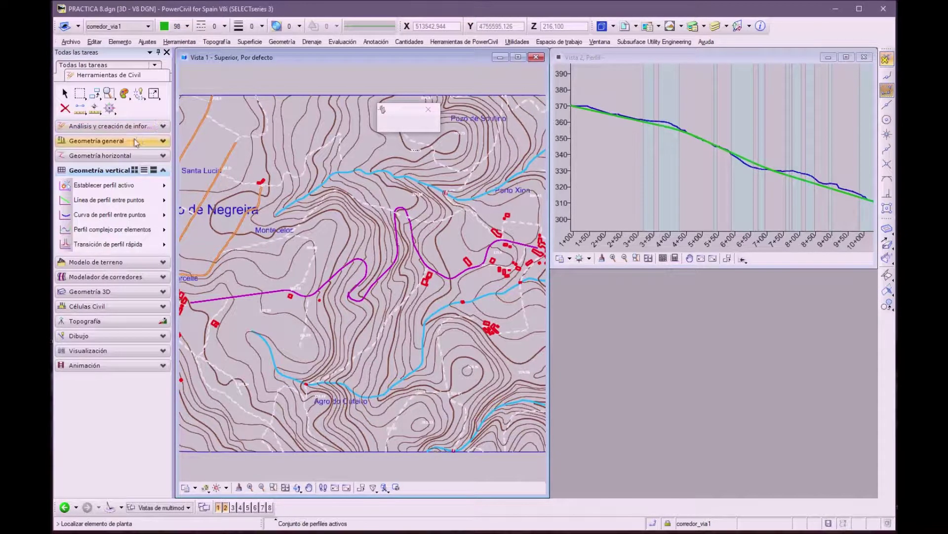
# Open the Crear plantilla template editor from the corridor modelling tools
pyautogui.click(137, 182)
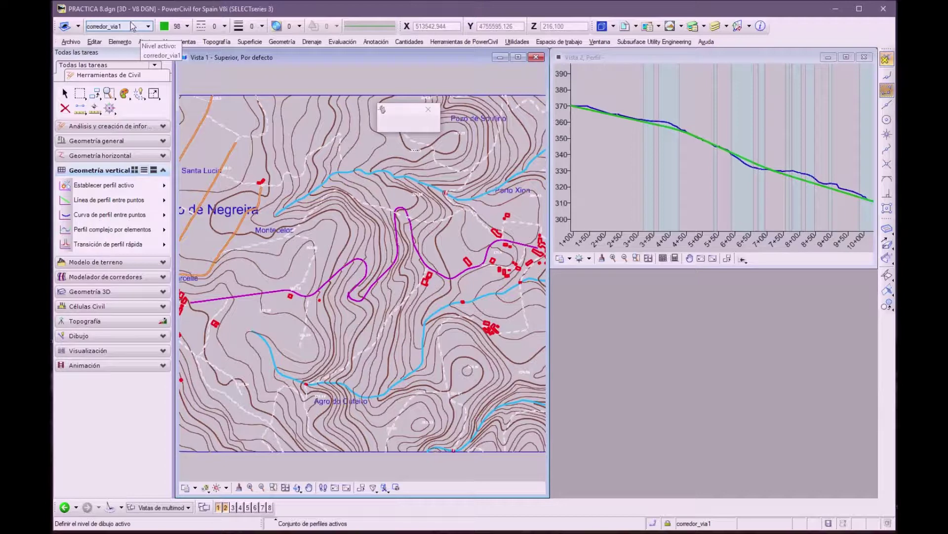
pyautogui.click(163, 170)
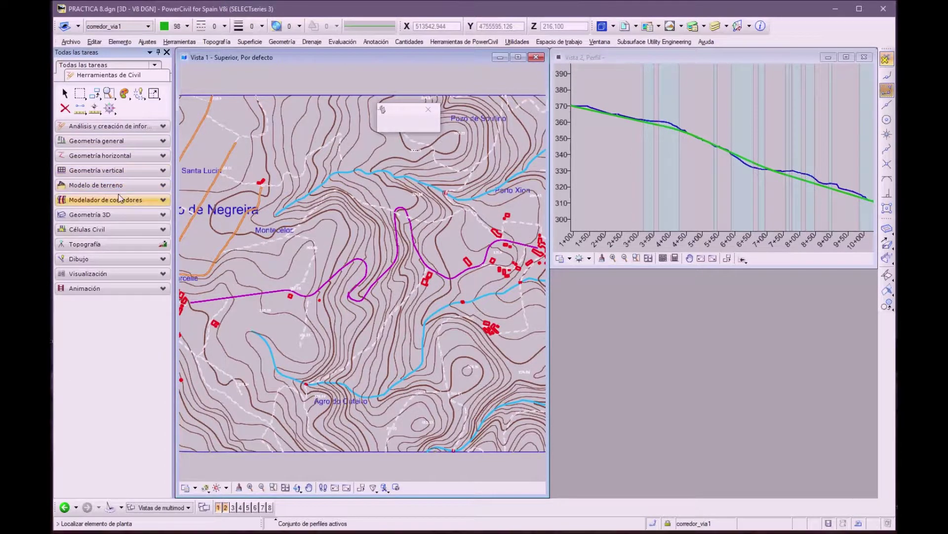
pyautogui.click(146, 198)
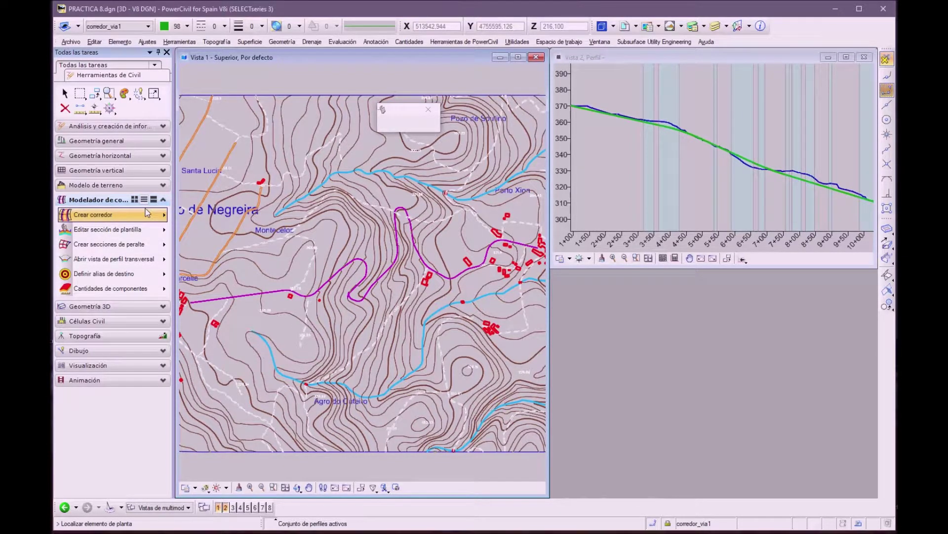
pyautogui.click(145, 208)
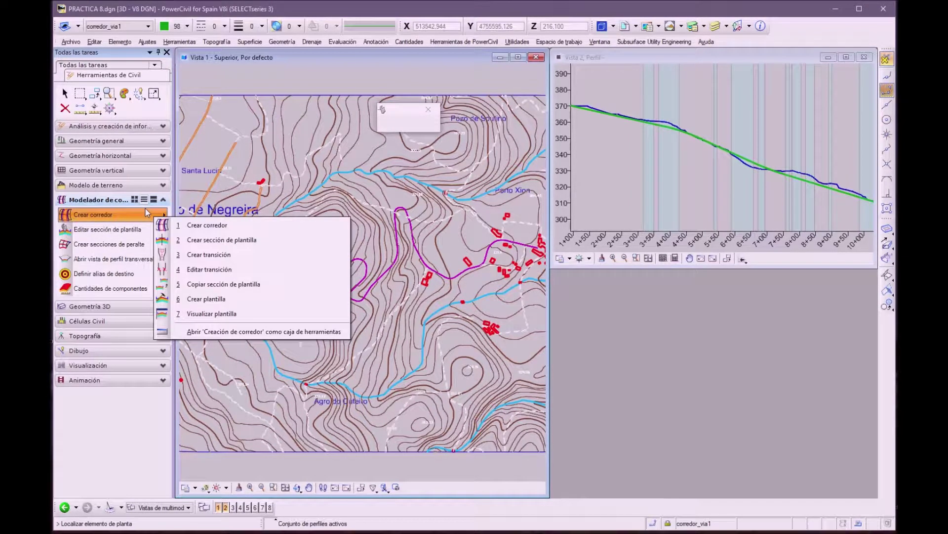
pyautogui.click(202, 297)
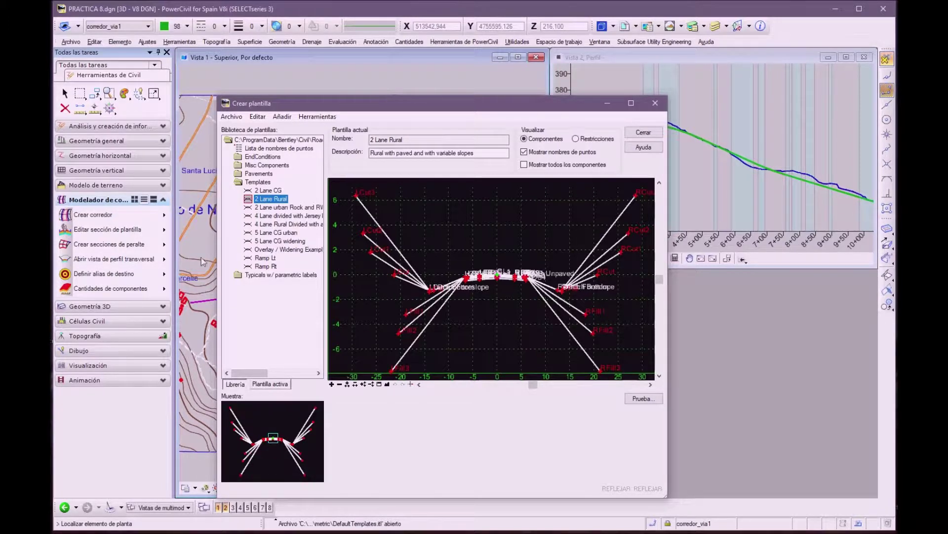
# Load the mis plantillas.itl template library from the ENUNCIADO Y DATOS folder and look through its sections
pyautogui.click(228, 116)
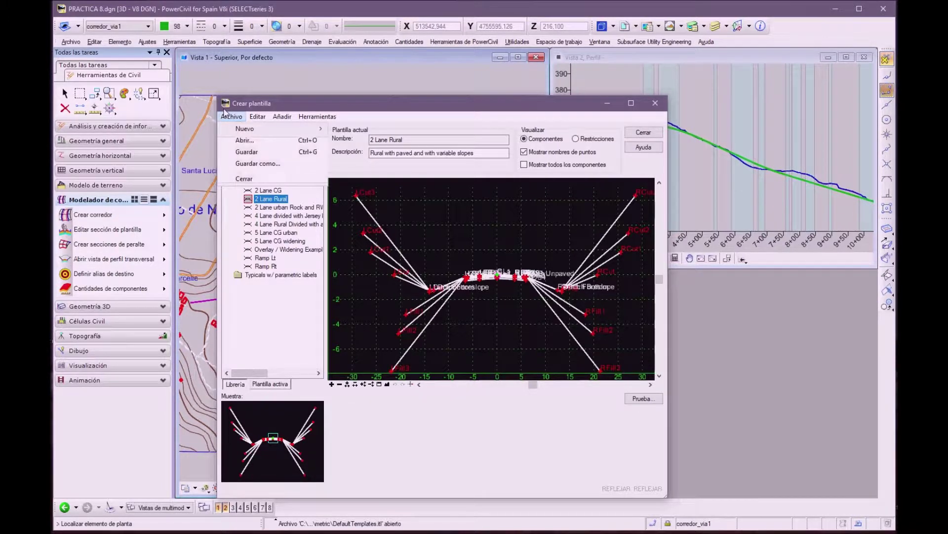
pyautogui.click(243, 140)
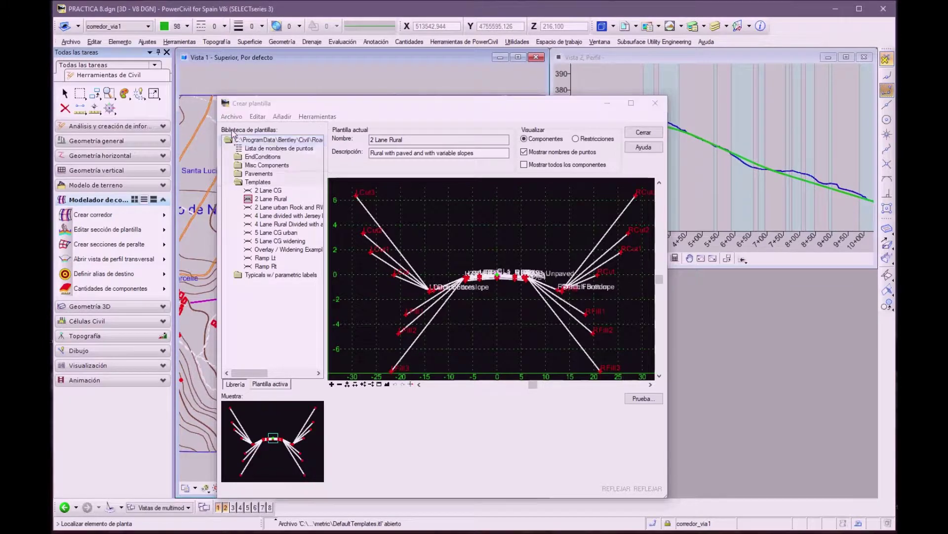
pyautogui.click(377, 240)
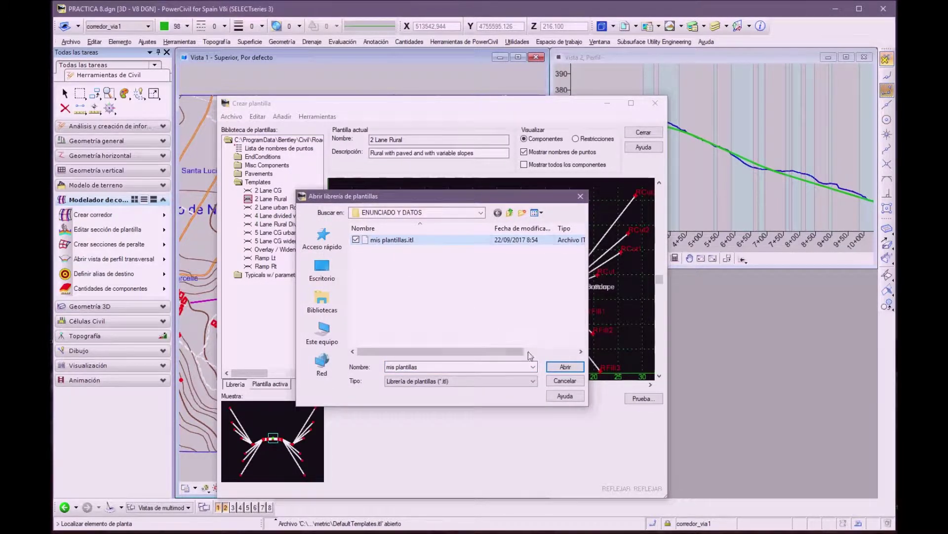
pyautogui.click(563, 365)
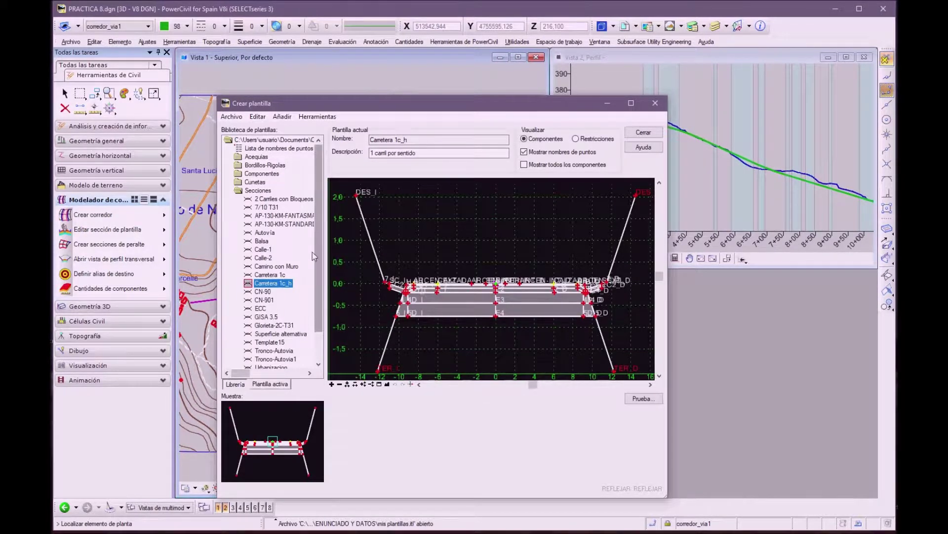
pyautogui.moveTo(315, 251); pyautogui.dragTo(294, 332)
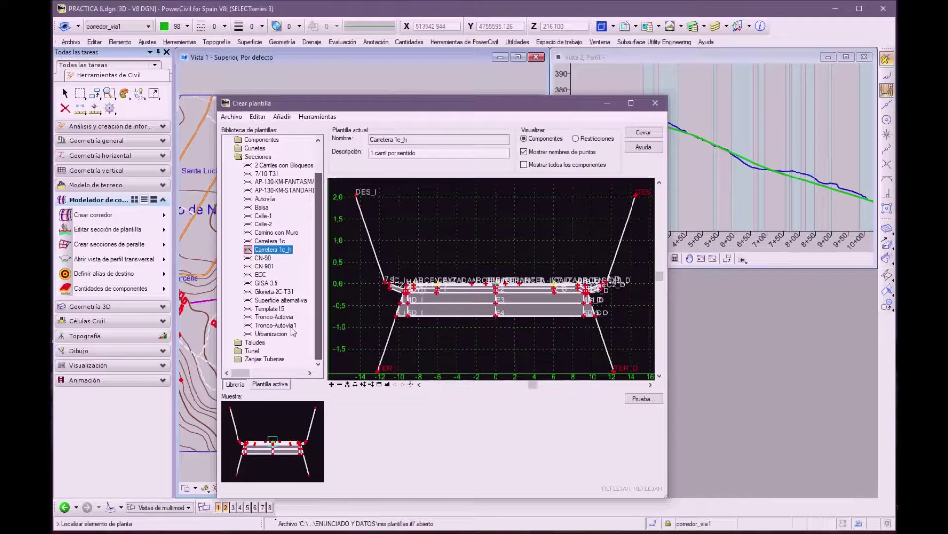
# Load the mis plantillas.itl template library from the practicas_Select3 folder and close the template editor
pyautogui.click(231, 116)
pyautogui.click(242, 140)
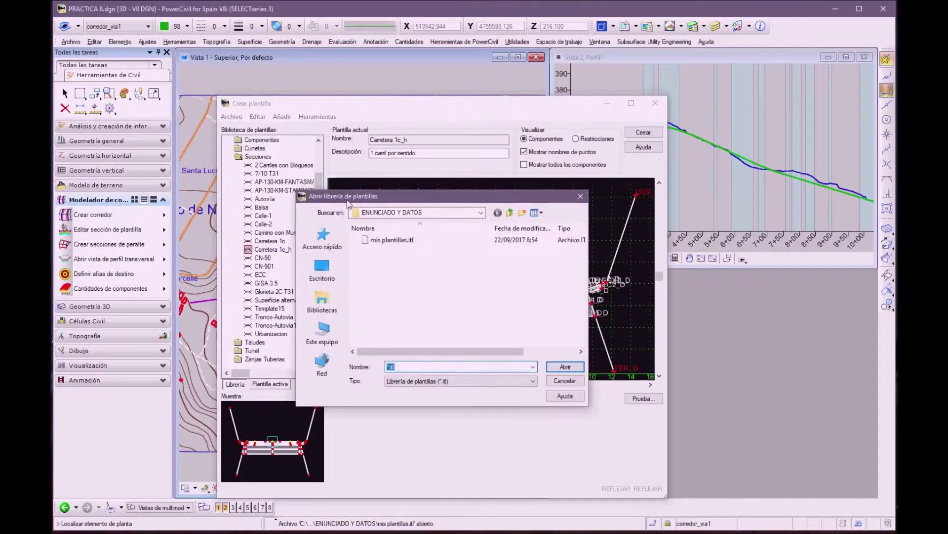
pyautogui.click(508, 211)
pyautogui.click(508, 212)
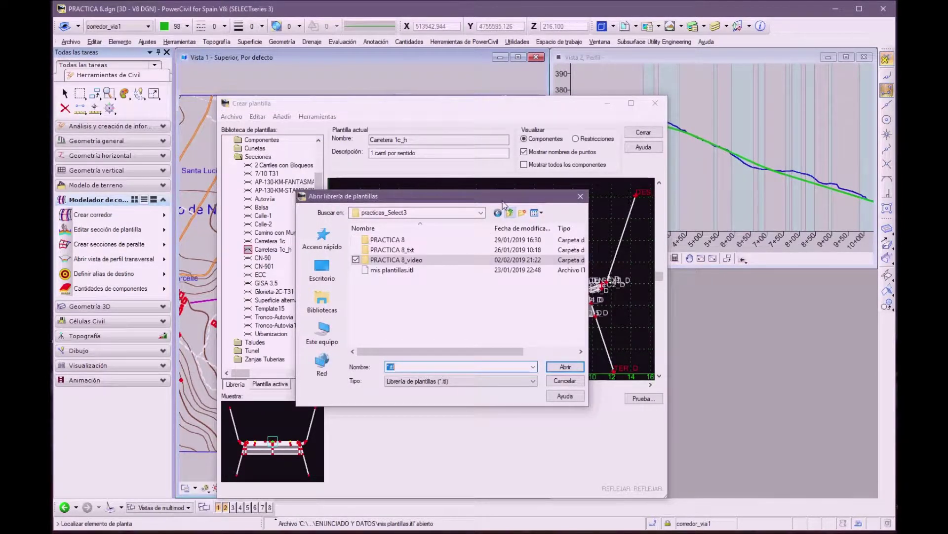
pyautogui.click(393, 270)
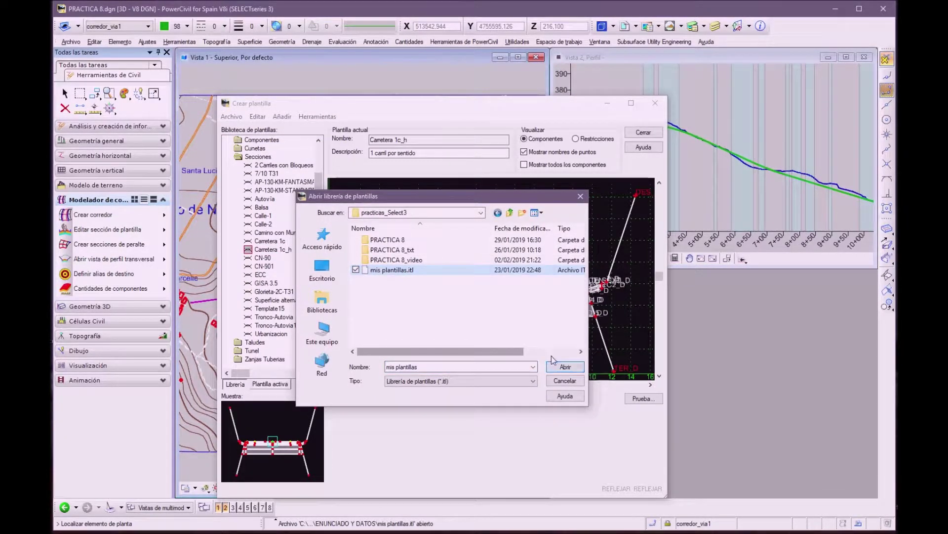
pyautogui.click(563, 367)
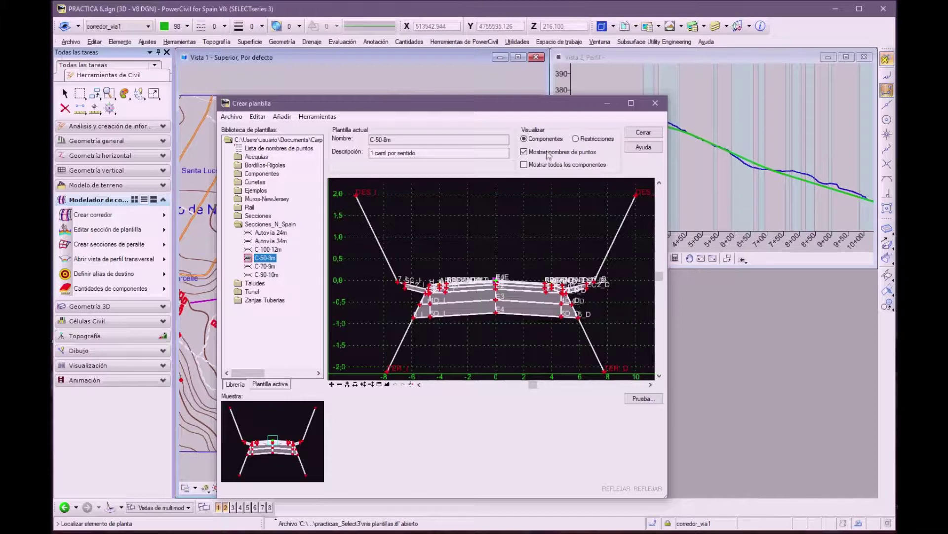
pyautogui.click(638, 129)
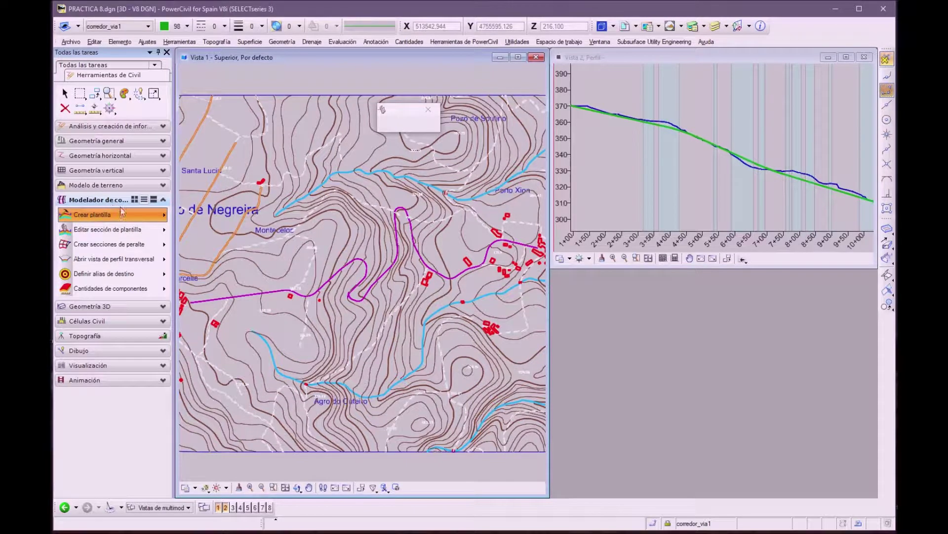
# Create a corridor named corredor_via1 along the purple road alignment, using its active profile
pyautogui.click(138, 212)
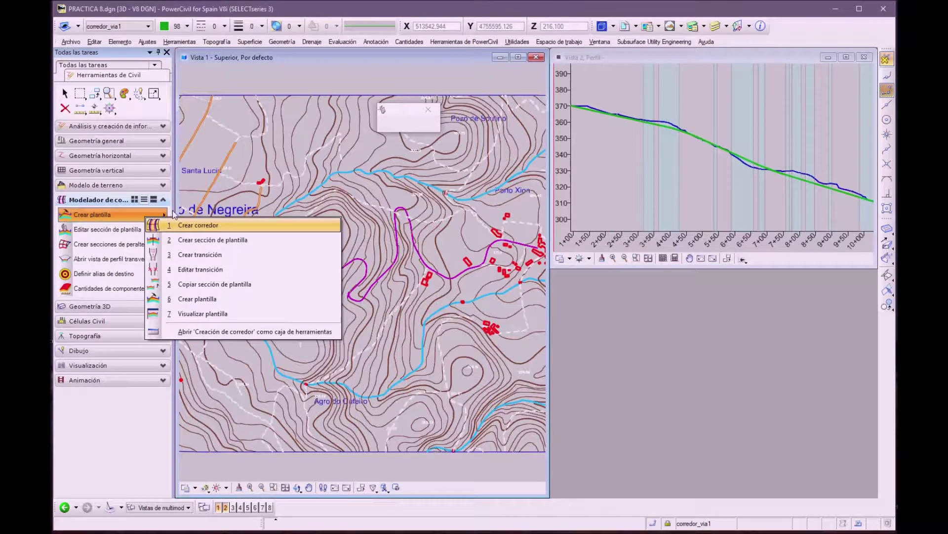
pyautogui.click(197, 225)
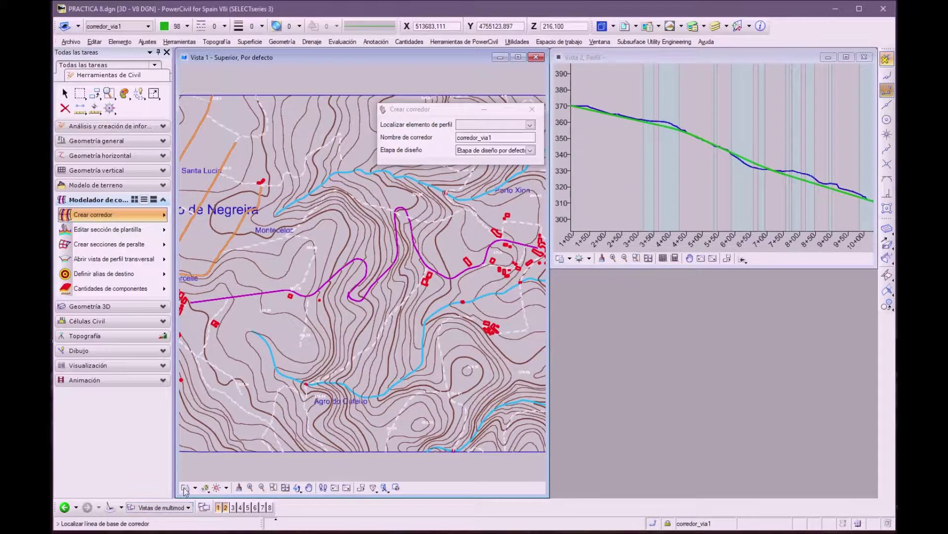
pyautogui.moveTo(271, 287)
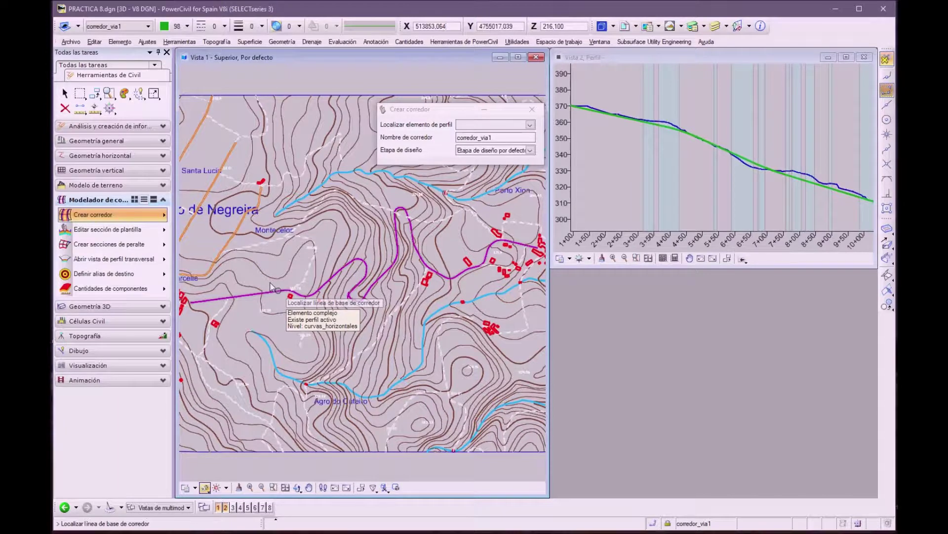
pyautogui.click(270, 287)
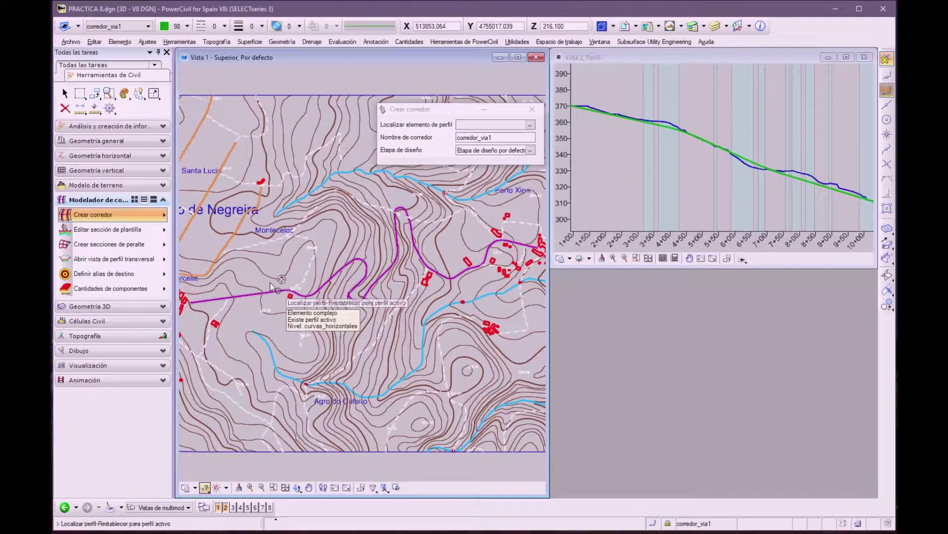
pyautogui.rightClick(295, 256)
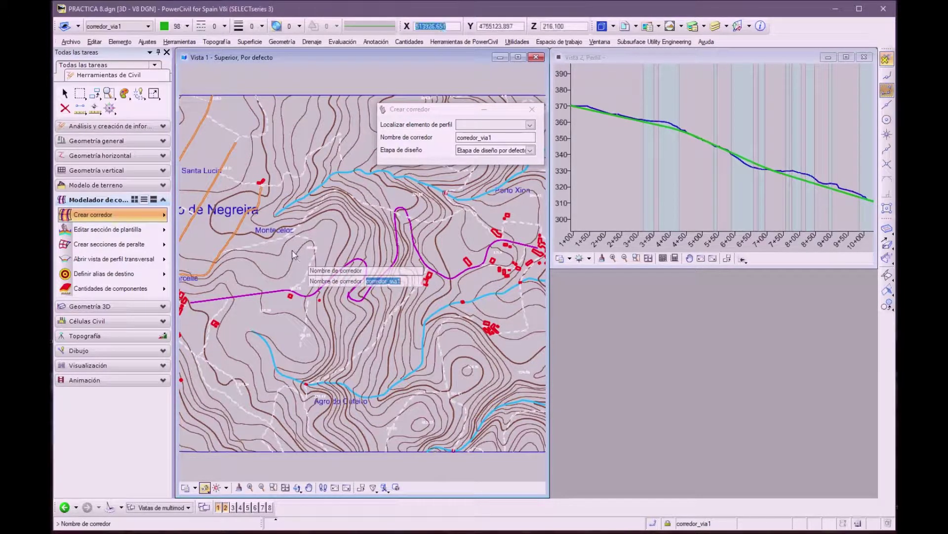
pyautogui.press('Return')
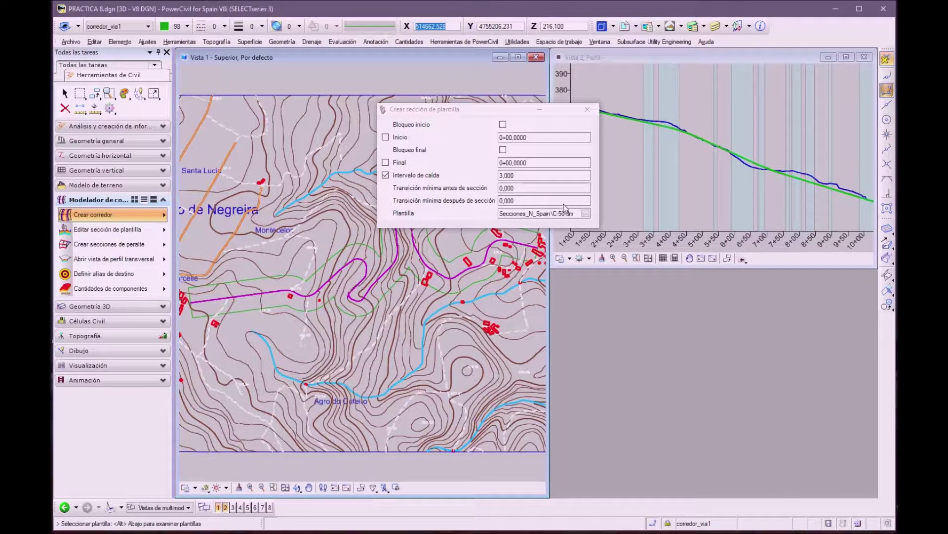
# Assign the Secciones_N_Spain\C-50-8m template to the corridor, locking its range to the alignment's start and end stations
pyautogui.click(273, 258)
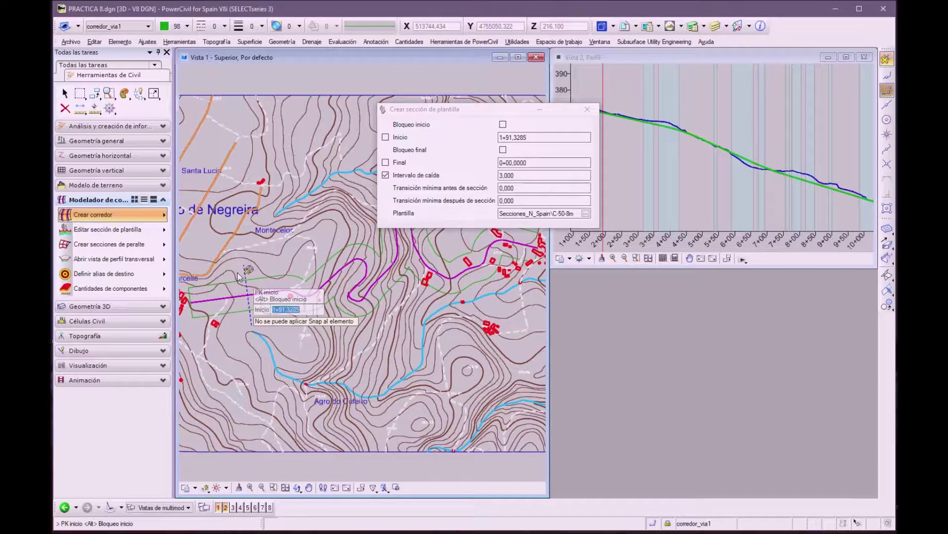
pyautogui.press('alt')
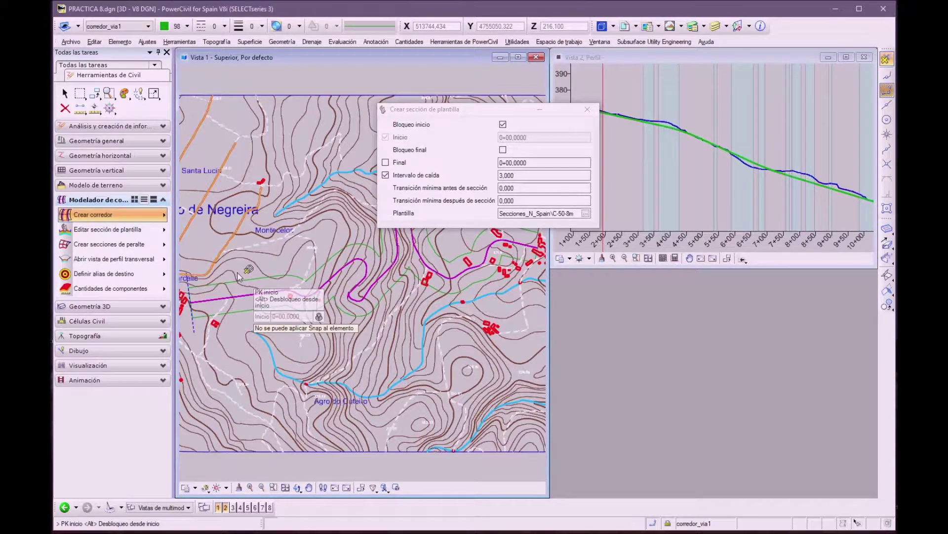
pyautogui.click(238, 277)
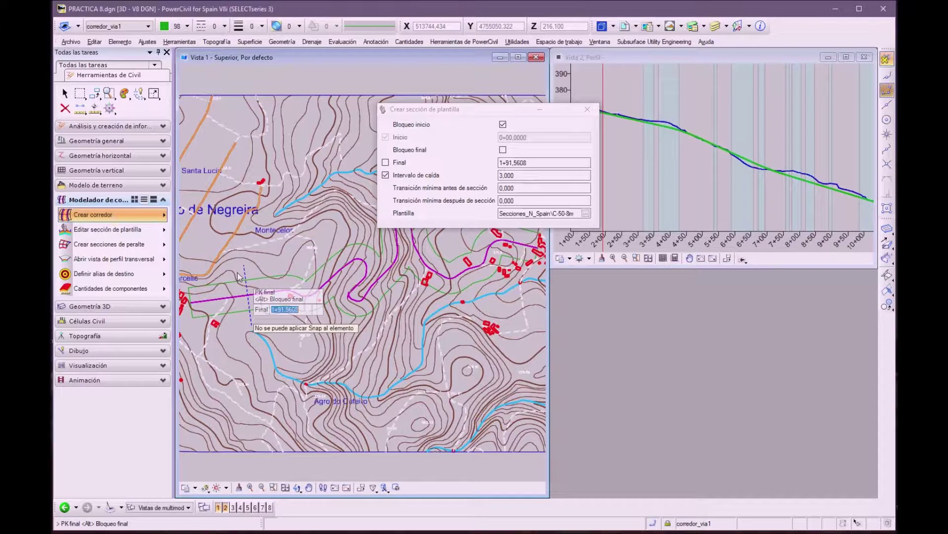
pyautogui.press('alt')
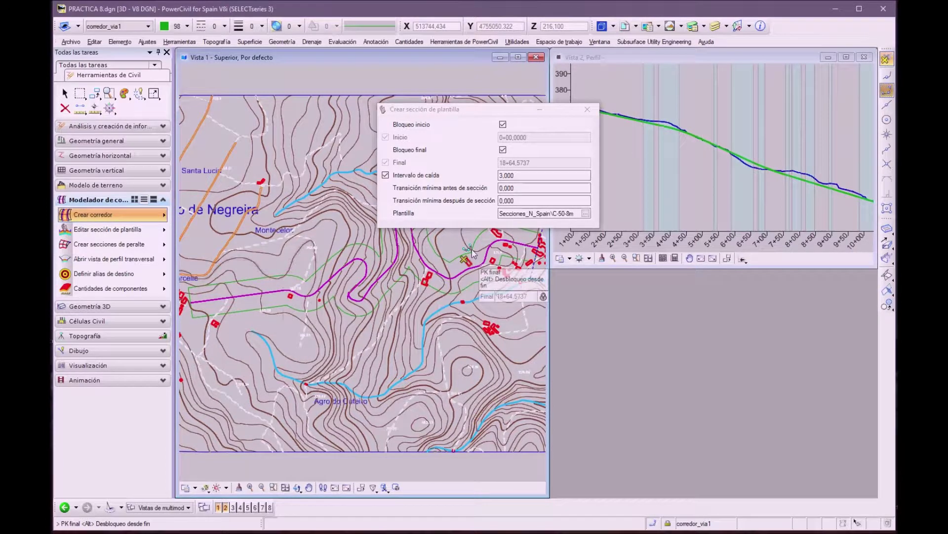
pyautogui.click(296, 257)
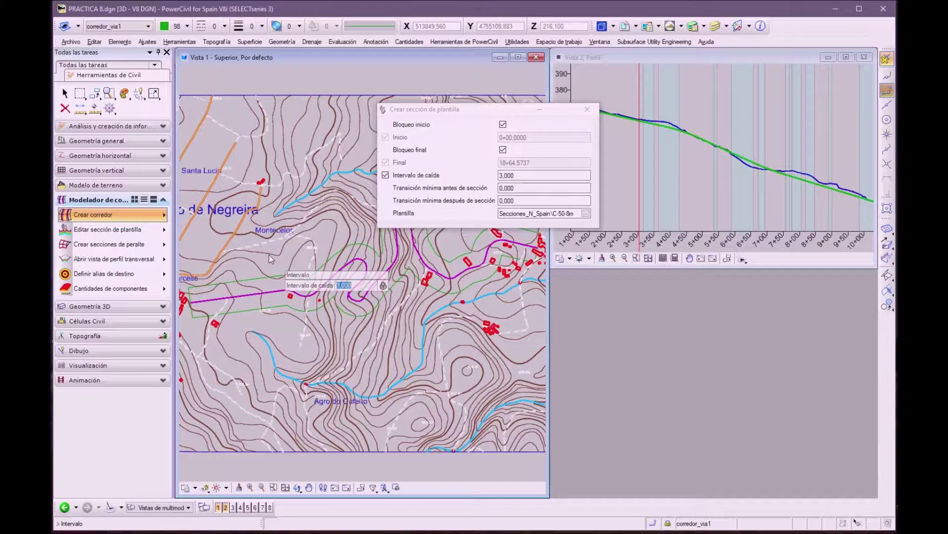
# Generate the template section with a 3.000 drop interval and 0.000 minimum transitions before and after, then leave the command
pyautogui.press('Return')
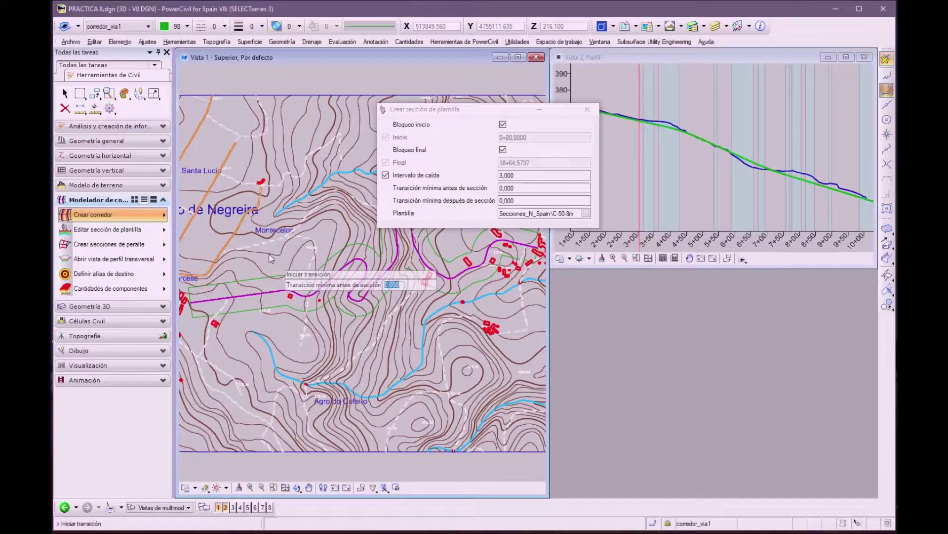
pyautogui.press('Return')
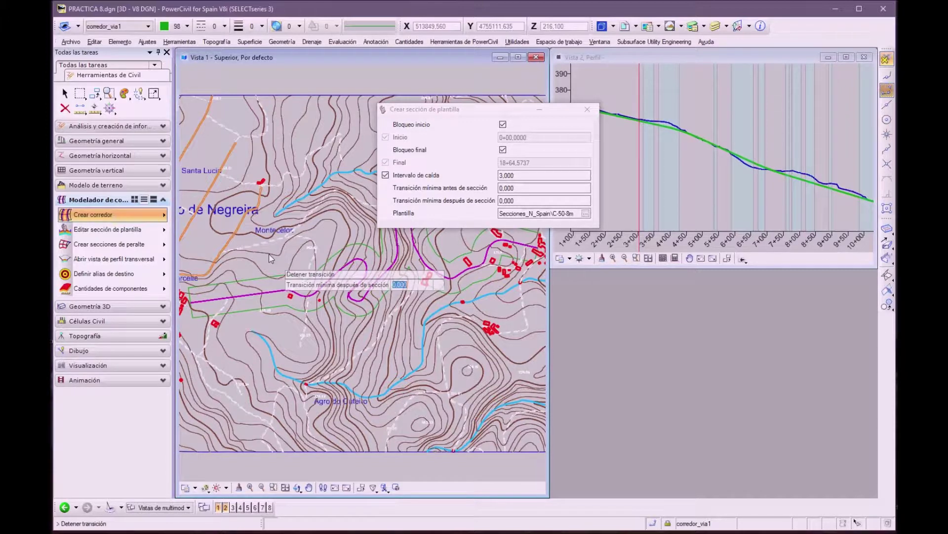
pyautogui.press('Return')
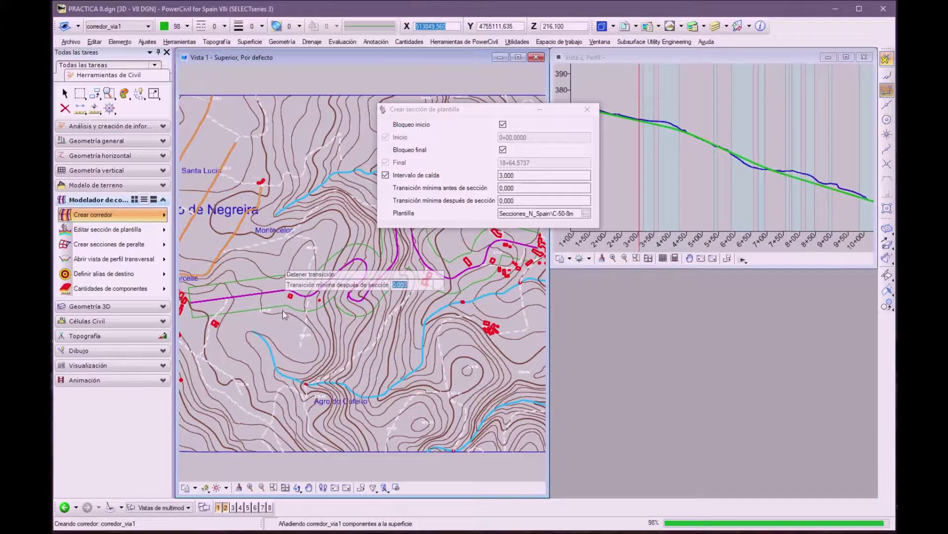
pyautogui.click(281, 311)
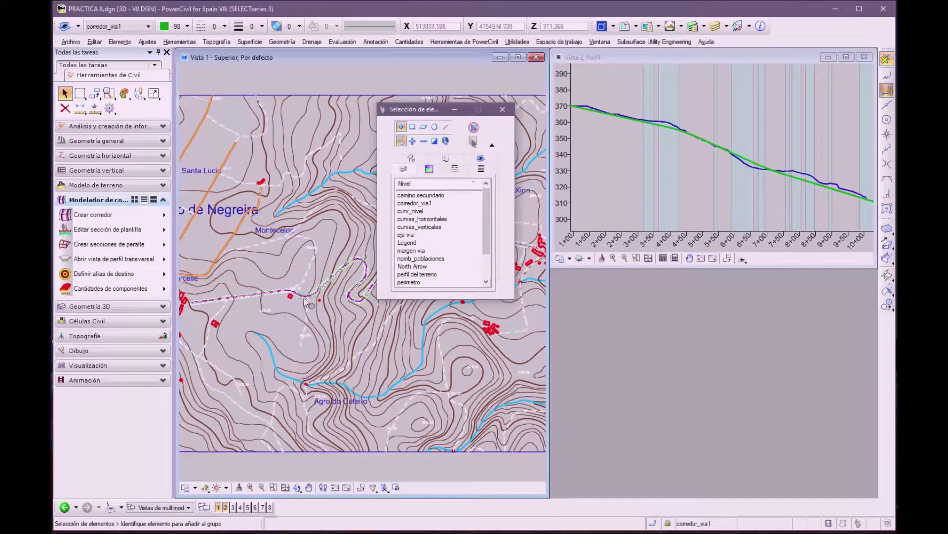
pyautogui.click(502, 109)
# Set the plan view's display style to Uniforme: sombras to shade the corridor
pyautogui.scroll(3, 329, 316)
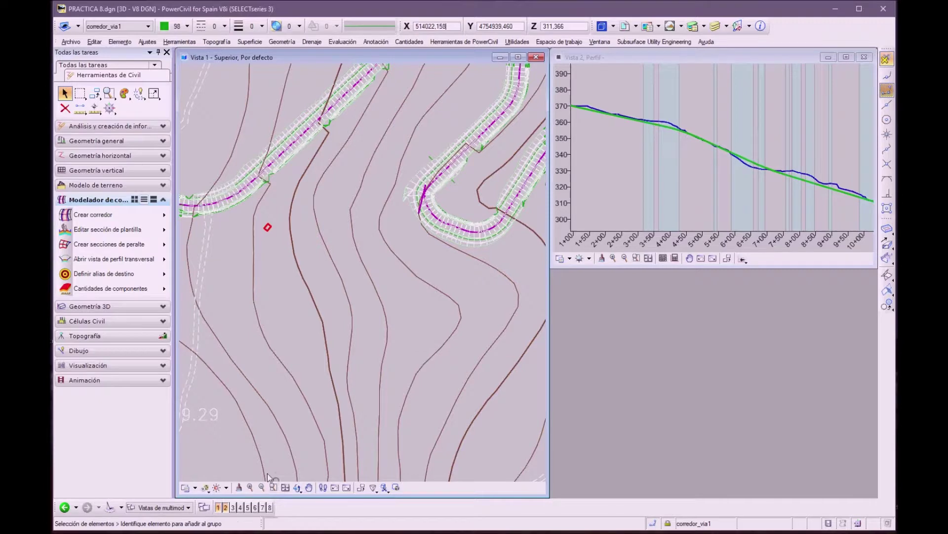
pyautogui.click(205, 487)
pyautogui.moveTo(216, 459)
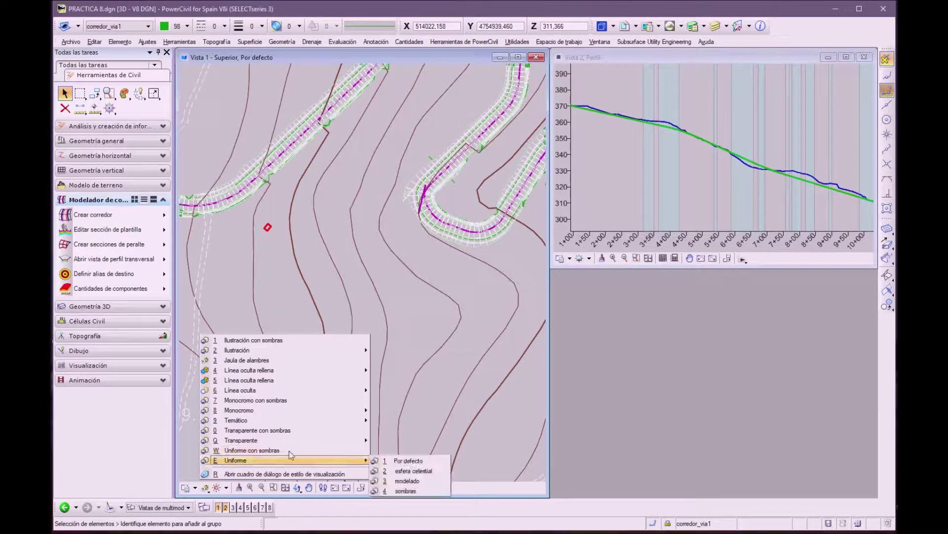
pyautogui.click(393, 491)
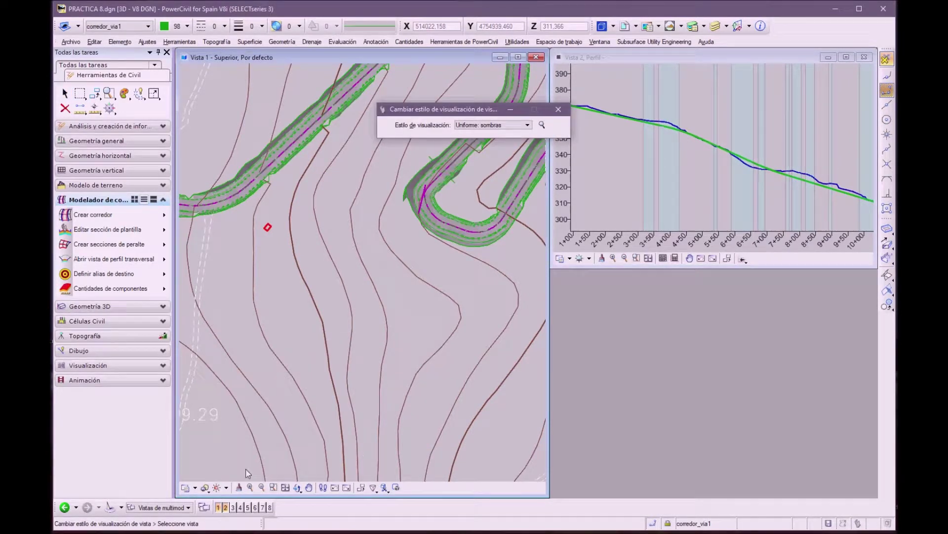
# Rotate the shaded view dynamically and pan along the corridor to examine its bends and side slopes in 3D
pyautogui.click(297, 488)
pyautogui.moveTo(292, 433); pyautogui.dragTo(309, 257)
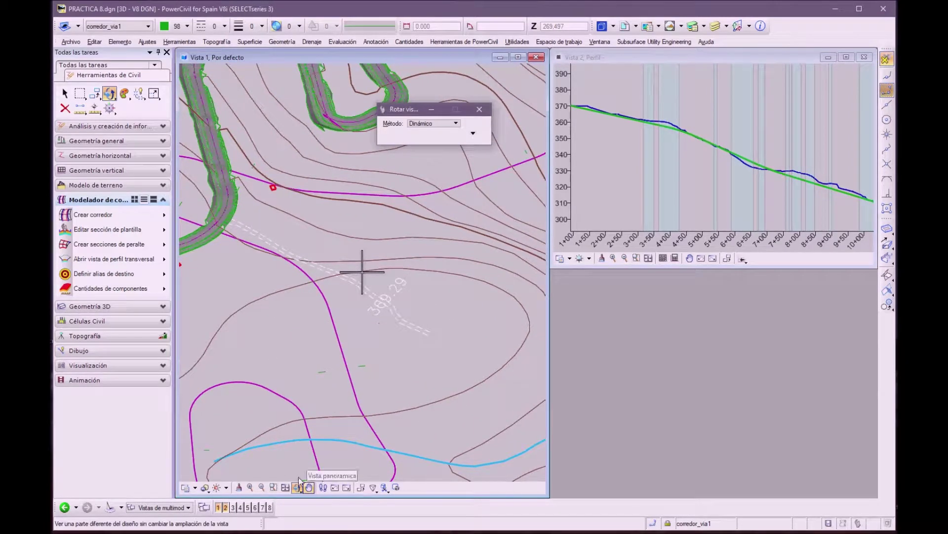
pyautogui.click(309, 487)
pyautogui.moveTo(254, 209); pyautogui.dragTo(297, 431)
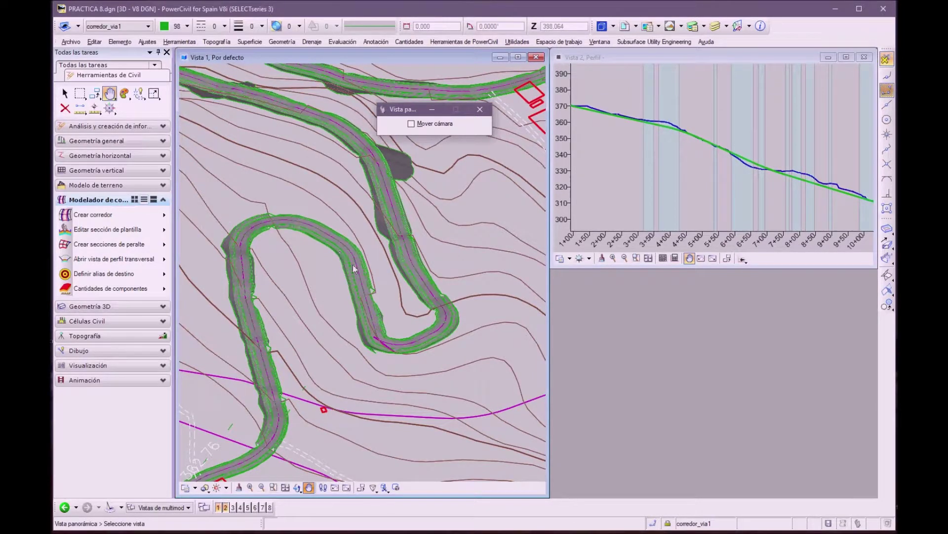
# Rotate and pan the shaded 3D view along the corridor to examine the hairpin bends, side slopes and stretch near the village
pyautogui.moveTo(468, 322); pyautogui.dragTo(366, 398)
pyautogui.click(297, 487)
pyautogui.moveTo(344, 233); pyautogui.dragTo(203, 194)
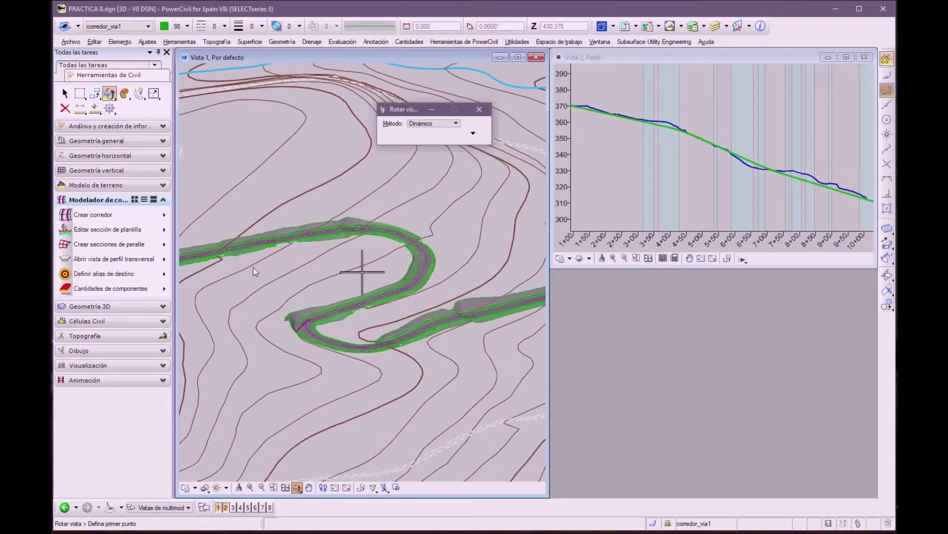
pyautogui.moveTo(429, 334); pyautogui.dragTo(406, 346)
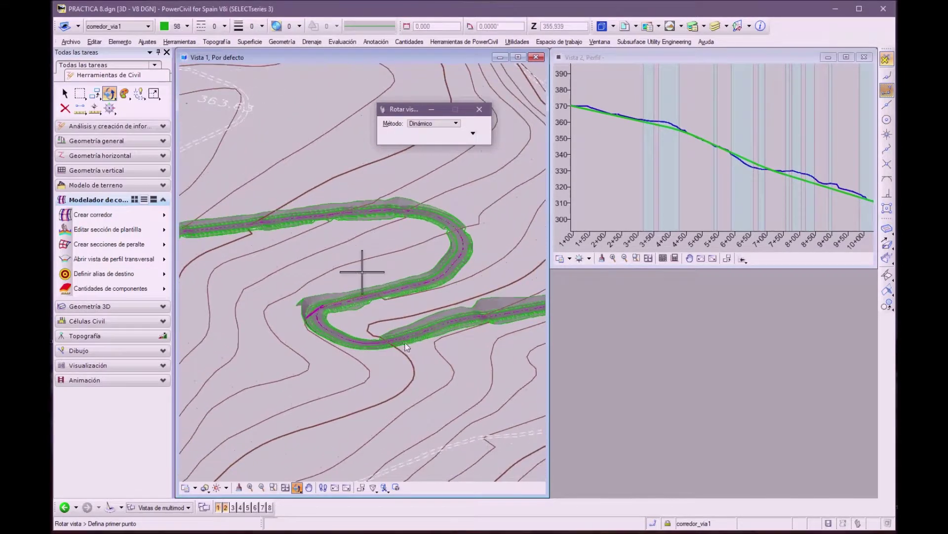
pyautogui.click(308, 487)
pyautogui.moveTo(417, 389); pyautogui.dragTo(401, 330)
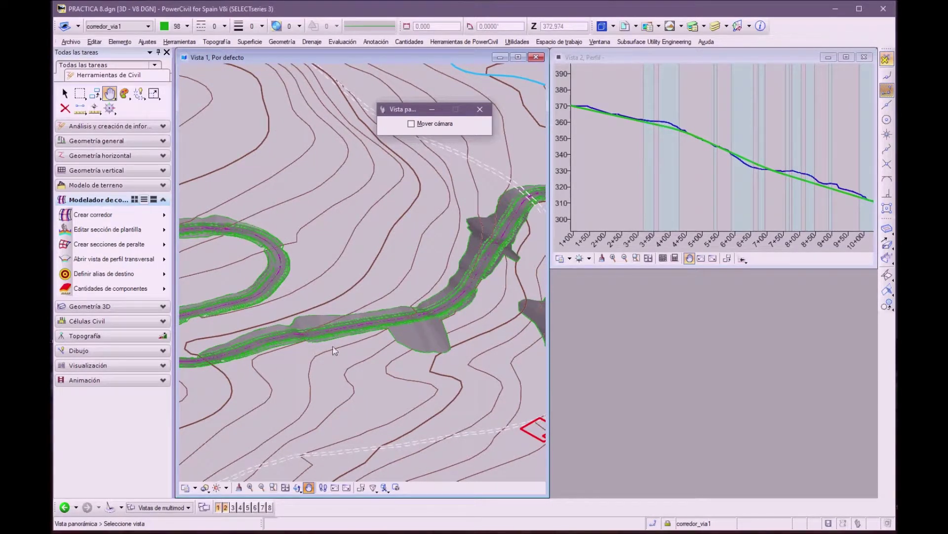
pyautogui.moveTo(463, 351); pyautogui.dragTo(326, 253)
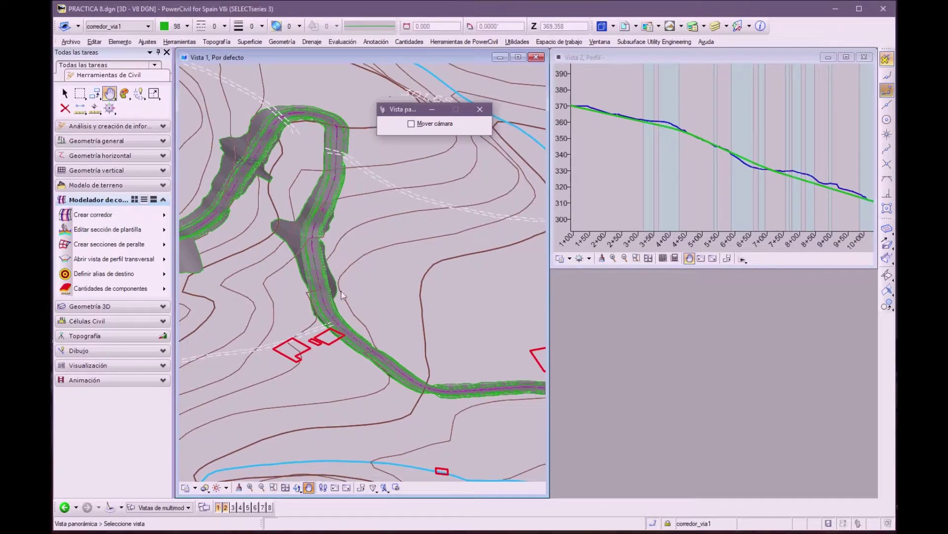
pyautogui.moveTo(292, 216); pyautogui.dragTo(321, 410)
pyautogui.scroll(4, 343, 426)
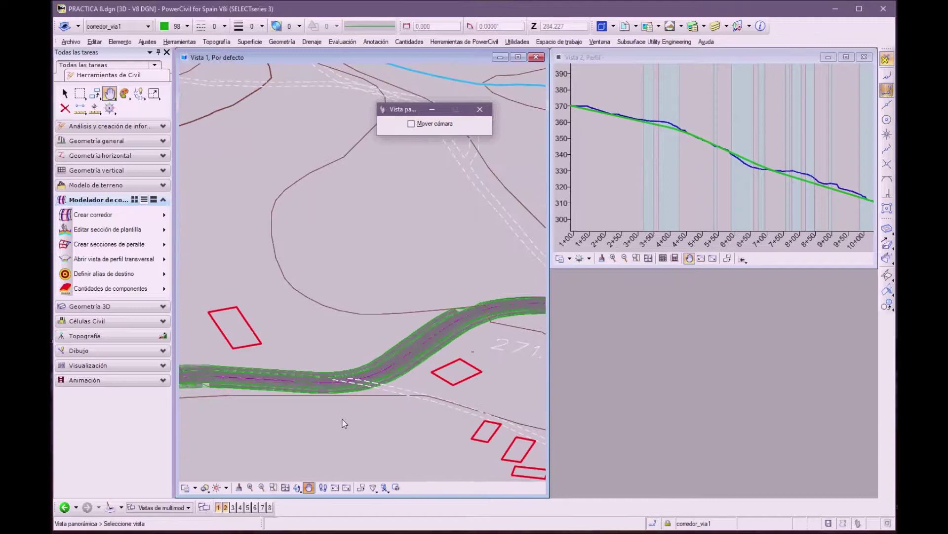
pyautogui.scroll(-2, 343, 418)
pyautogui.scroll(-3, 346, 395)
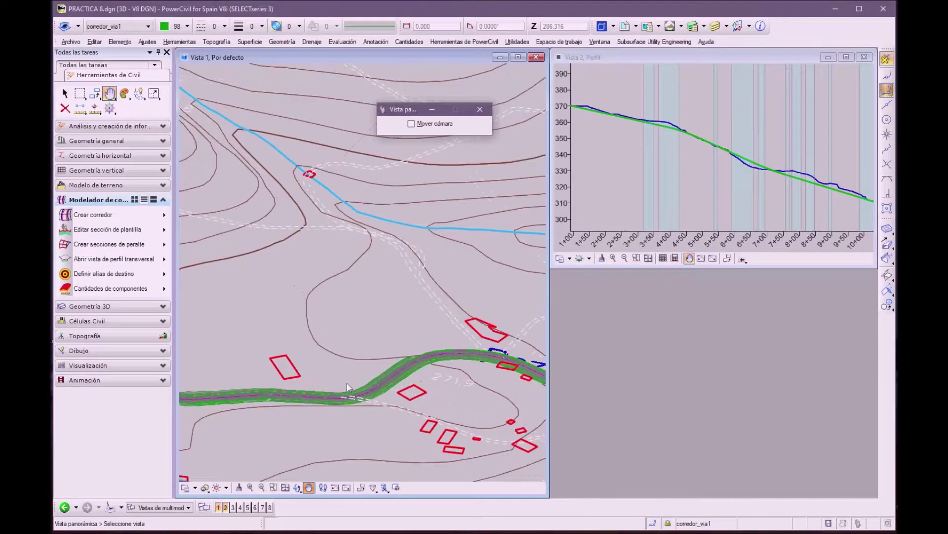
pyautogui.scroll(2, 286, 340)
pyautogui.moveTo(329, 308); pyautogui.dragTo(368, 288)
pyautogui.scroll(-3, 368, 287)
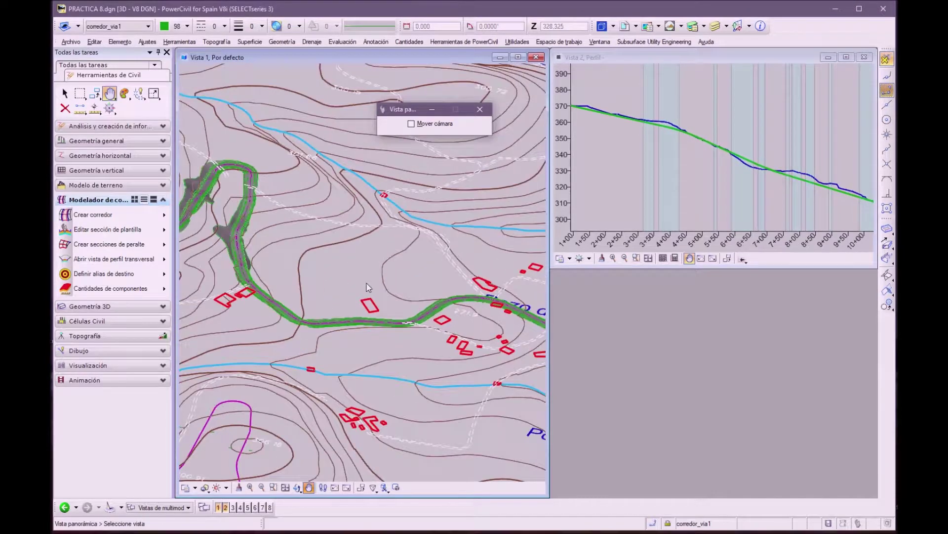
# Return View 1 to the Planta orientation and centre the overall corridor in it
pyautogui.click(297, 488)
pyautogui.click(297, 488)
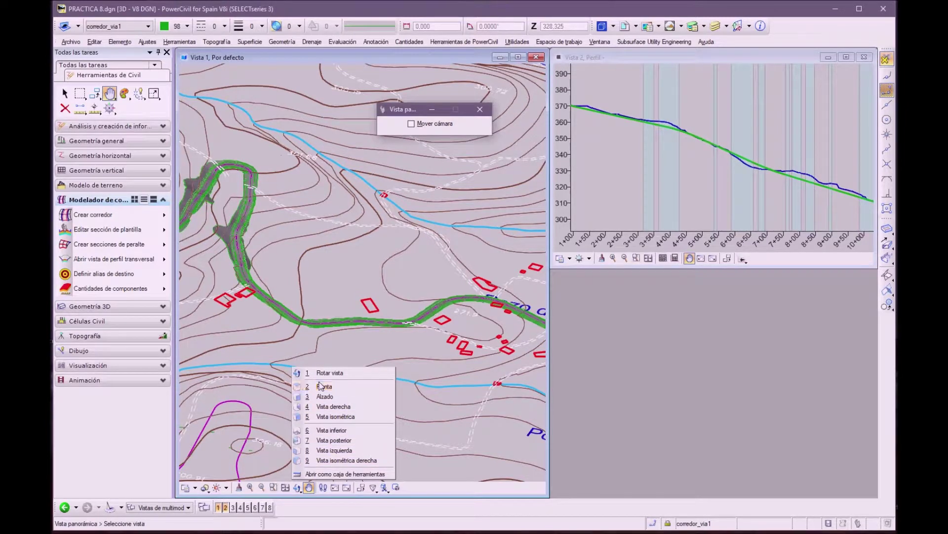
pyautogui.click(320, 386)
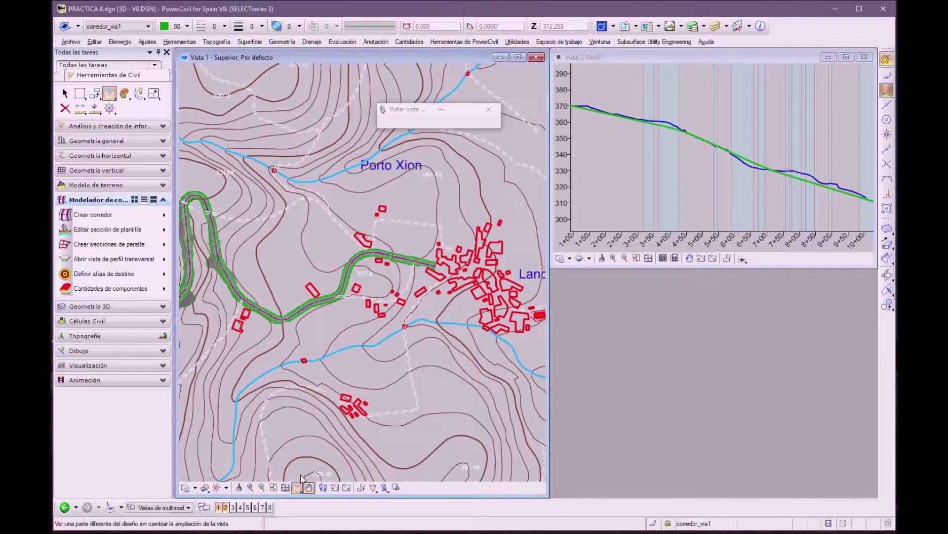
pyautogui.click(309, 487)
pyautogui.moveTo(310, 419); pyautogui.dragTo(411, 381)
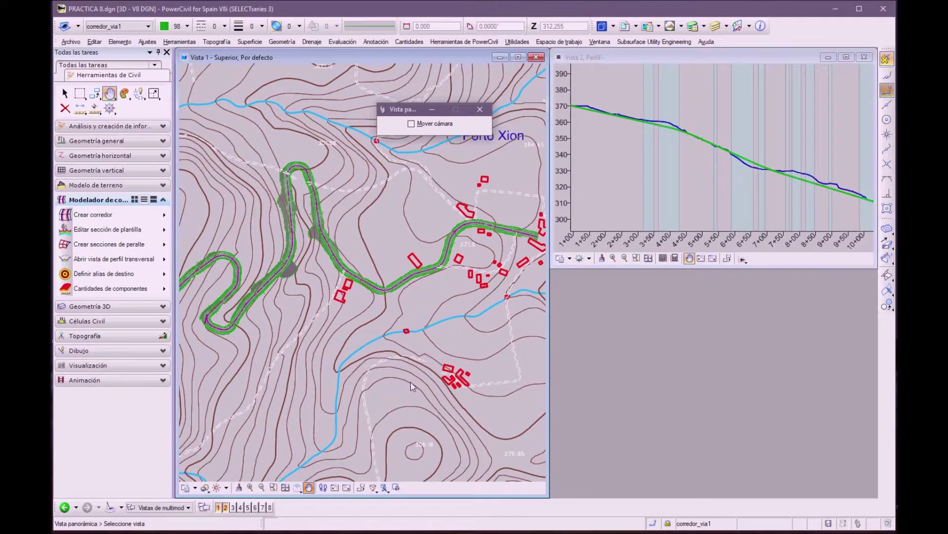
pyautogui.scroll(-2, 411, 381)
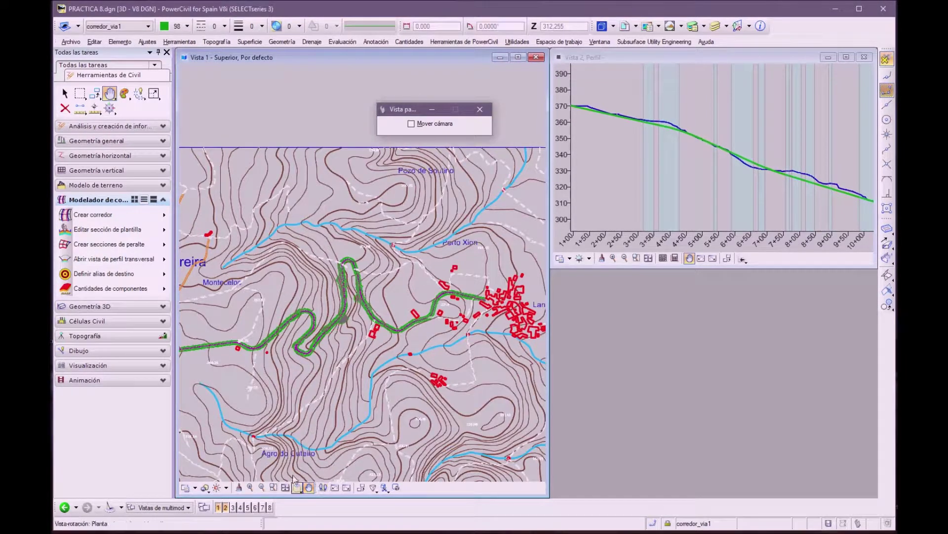
pyautogui.moveTo(313, 430); pyautogui.dragTo(364, 399)
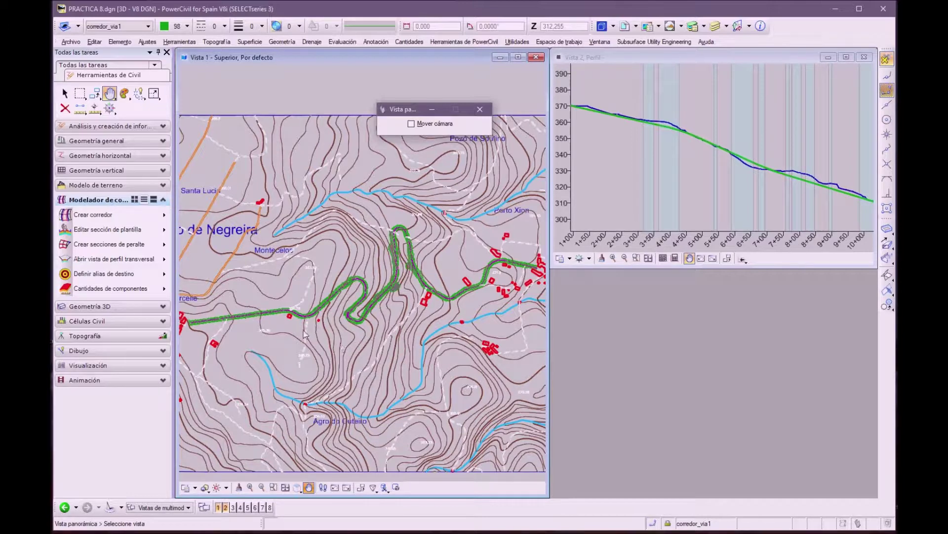
# Start the cross-section view command, open View 3 and fit it into the empty area beneath the profile view
pyautogui.click(132, 258)
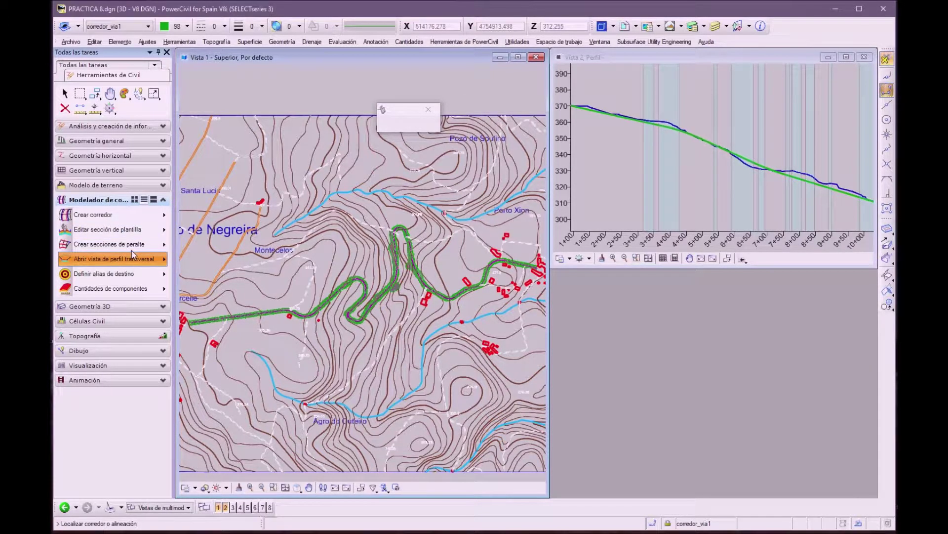
pyautogui.click(232, 506)
pyautogui.moveTo(321, 282); pyautogui.dragTo(675, 273)
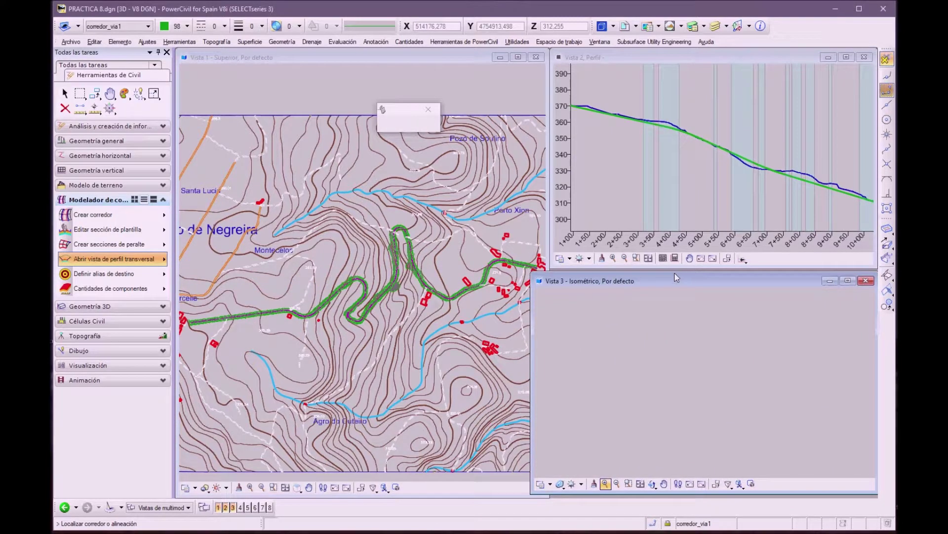
pyautogui.moveTo(525, 375); pyautogui.dragTo(544, 369)
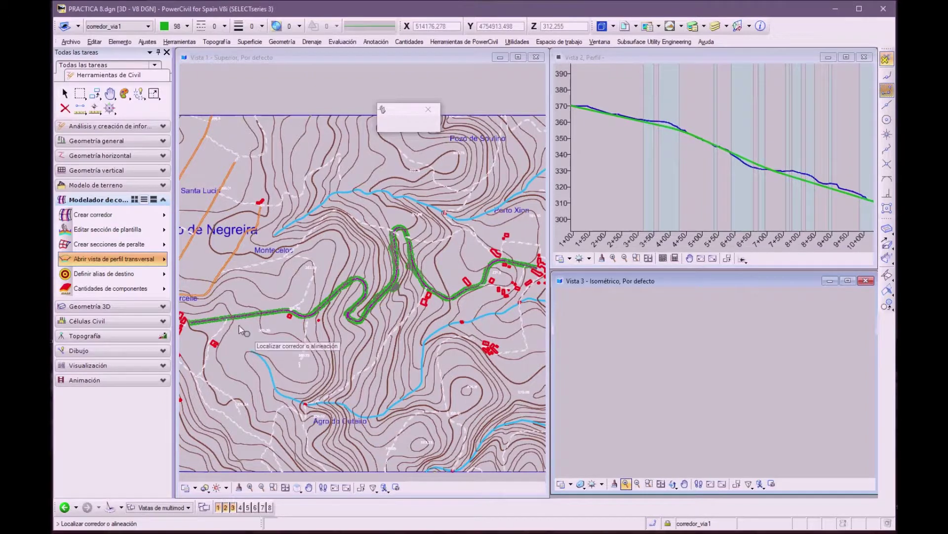
# Display the cross sections of corridor corredor_via1 in View 3
pyautogui.scroll(2, 232, 312)
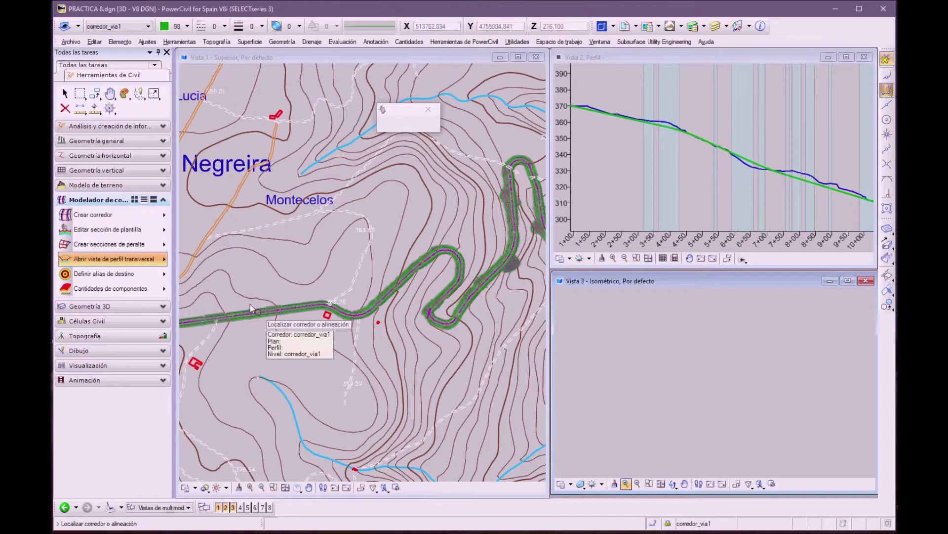
pyautogui.click(250, 304)
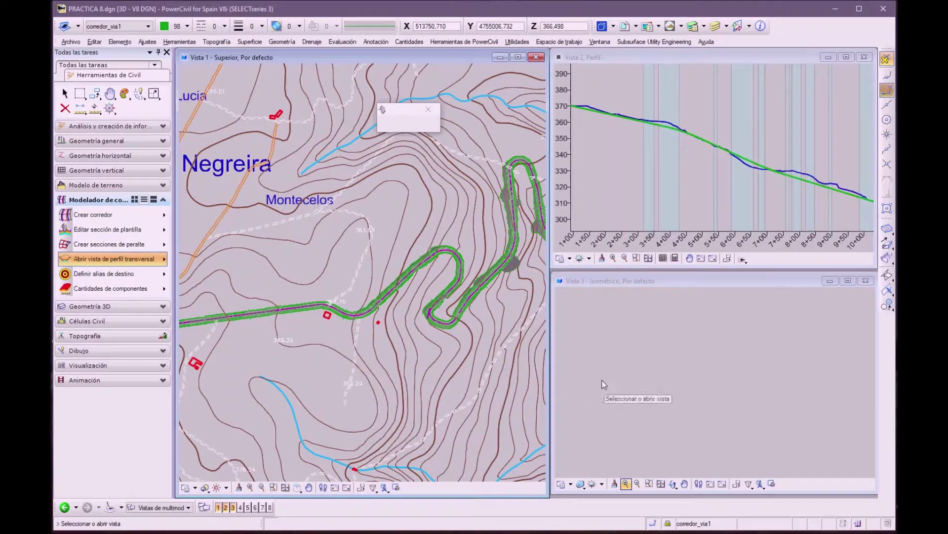
pyautogui.click(620, 379)
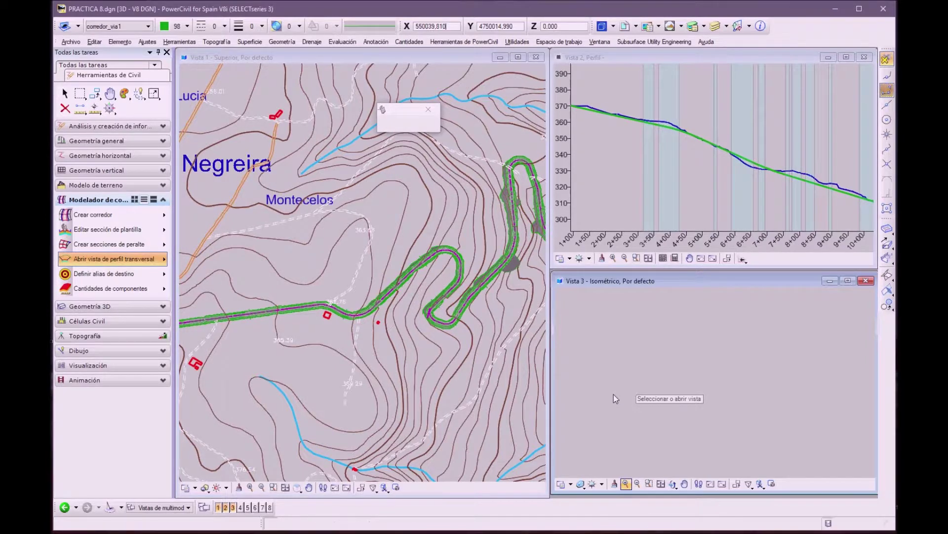
pyautogui.click(614, 395)
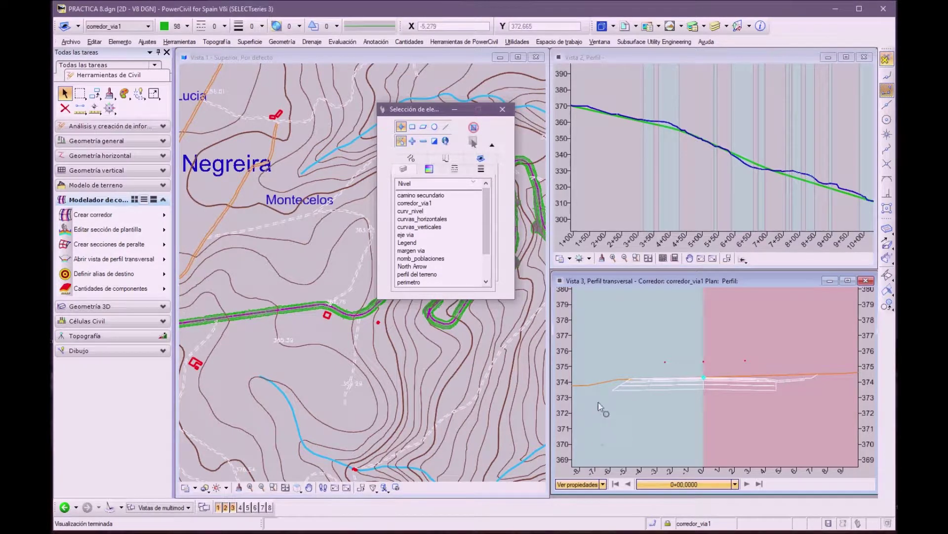
# Show null points, cut and fill graphics and cut and fill values in the cross-section view, and close the element selection settings
pyautogui.click(598, 480)
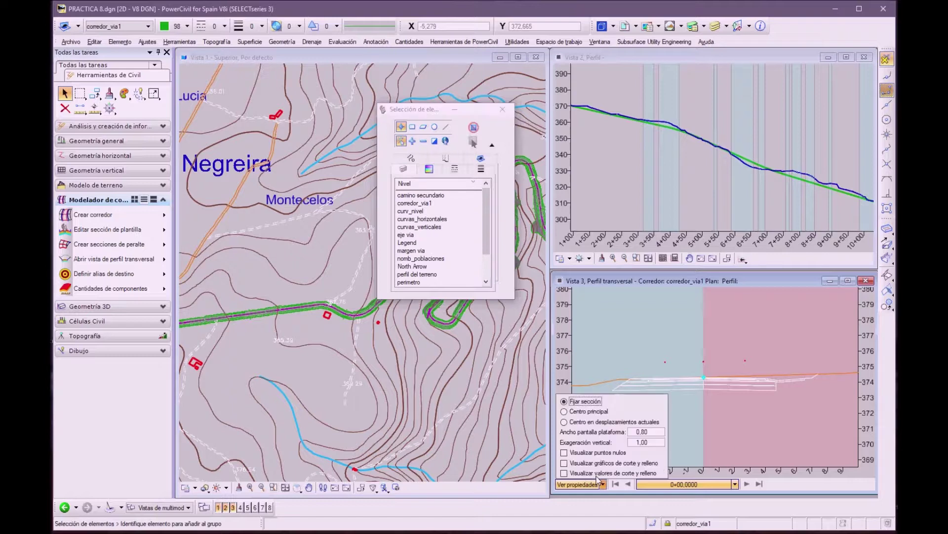
pyautogui.click(555, 447)
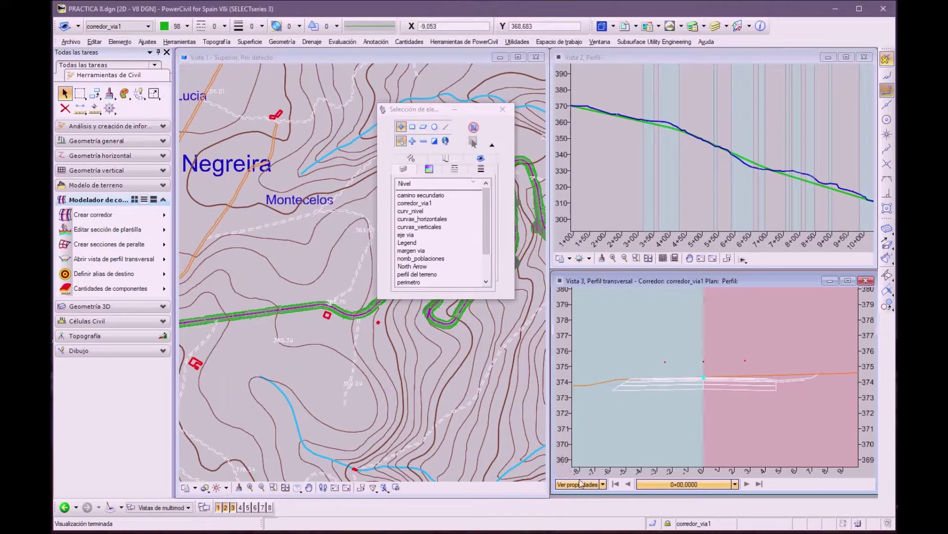
pyautogui.click(603, 483)
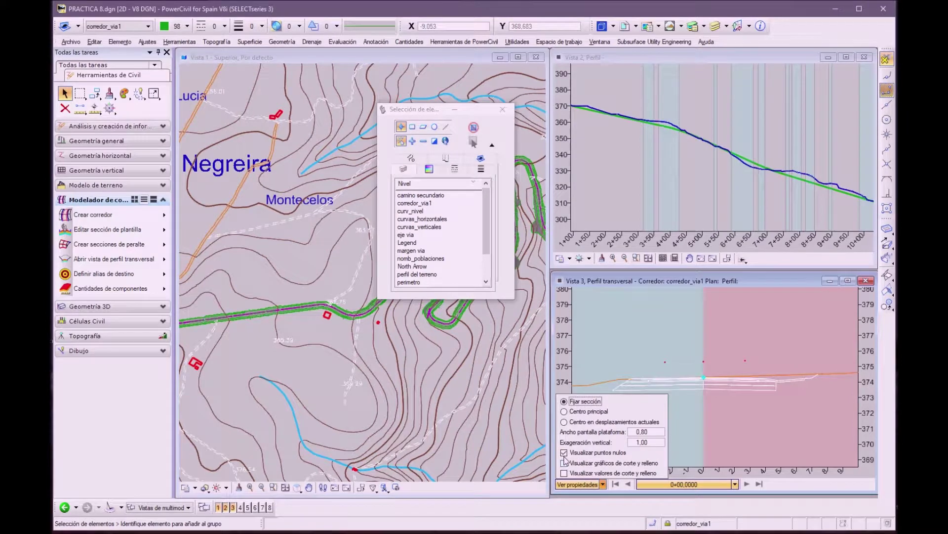
pyautogui.click(597, 480)
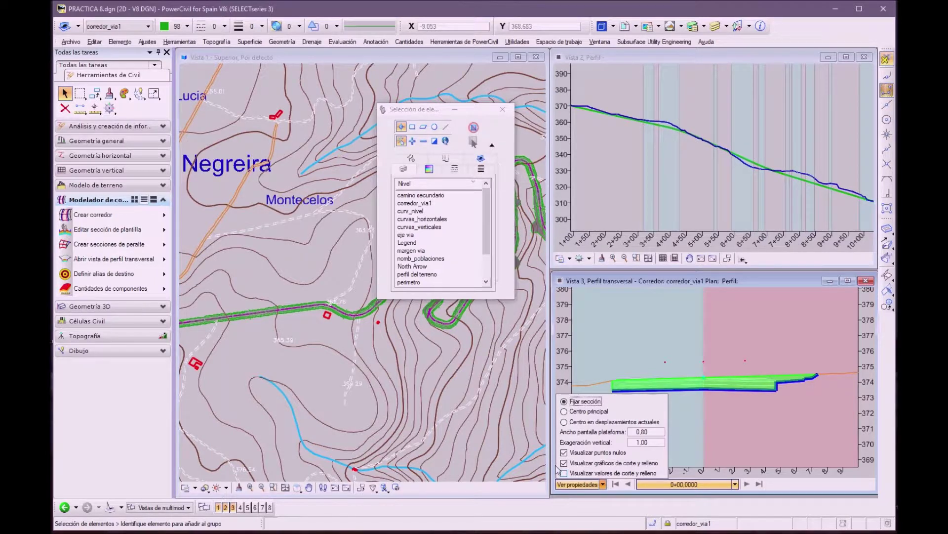
pyautogui.click(563, 472)
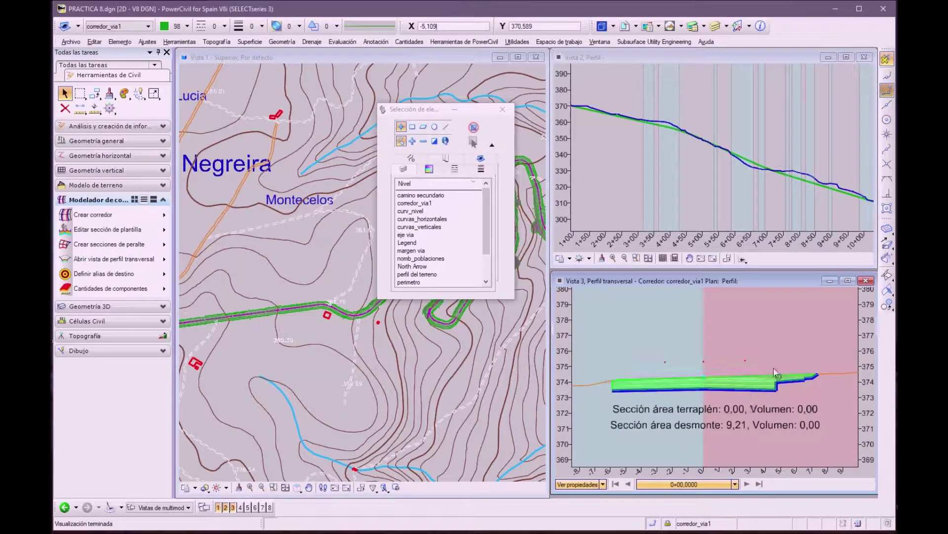
pyautogui.click(503, 109)
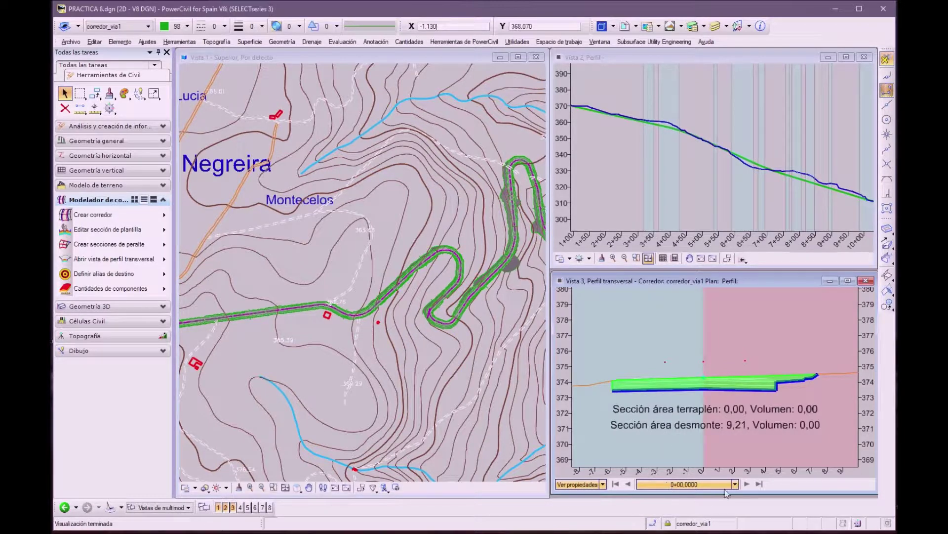
# Advance through the corridor's cross sections from station 0+00 to 4+68, examining the cut and fill areas and volumes
pyautogui.click(739, 477)
pyautogui.click(739, 476)
pyautogui.click(739, 477)
pyautogui.click(739, 476)
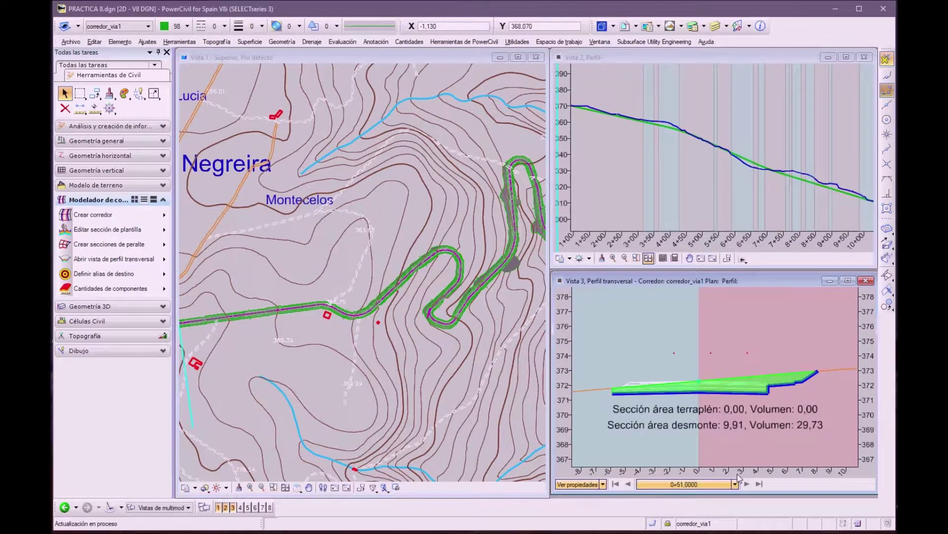
pyautogui.click(739, 477)
pyautogui.click(738, 477)
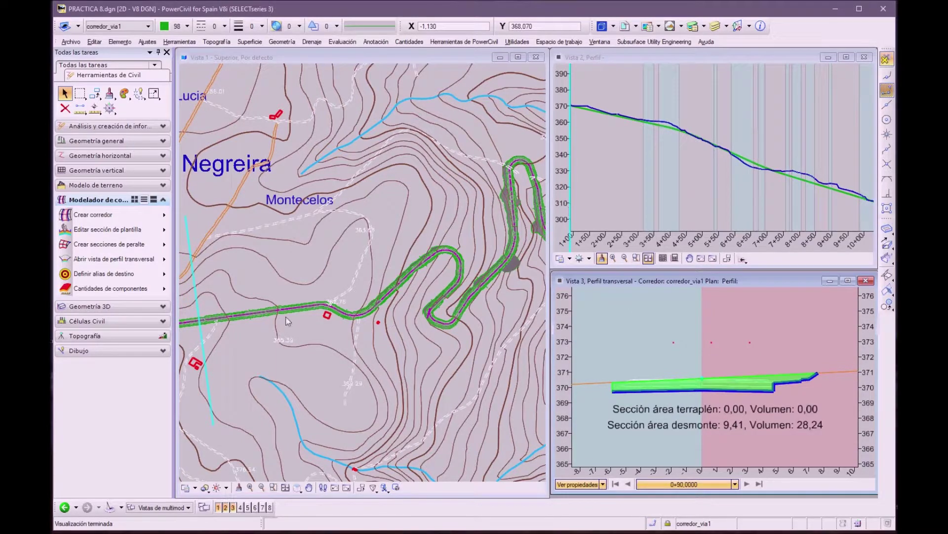
pyautogui.click(740, 478)
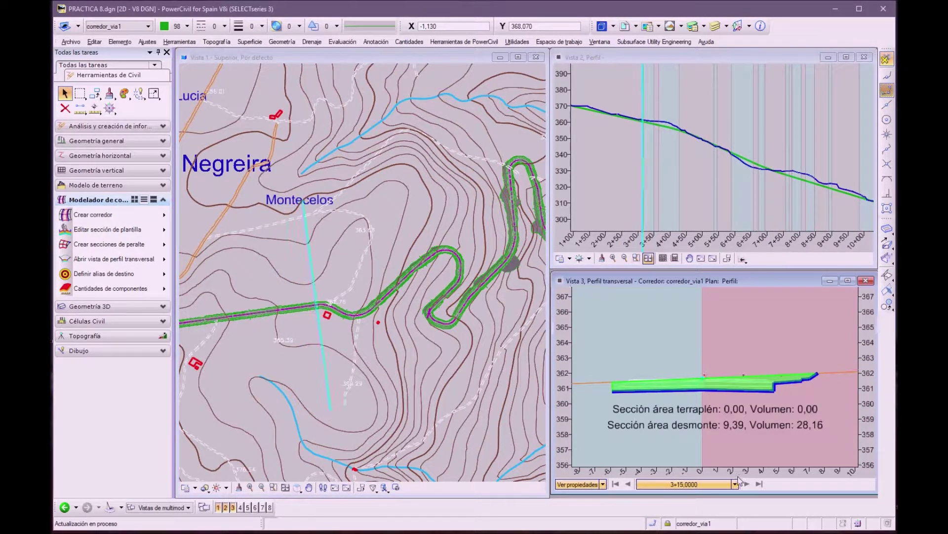
pyautogui.click(746, 484)
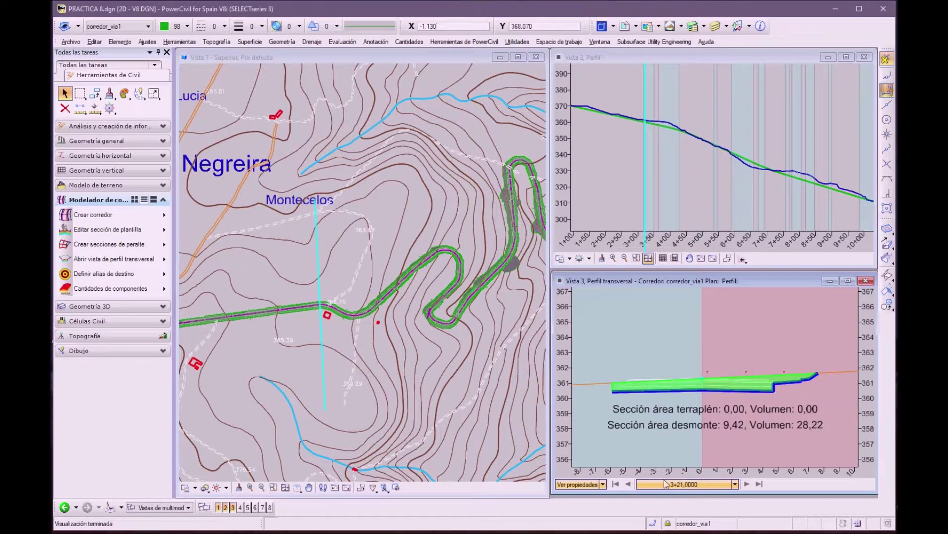
pyautogui.click(738, 474)
pyautogui.click(738, 475)
pyautogui.click(740, 476)
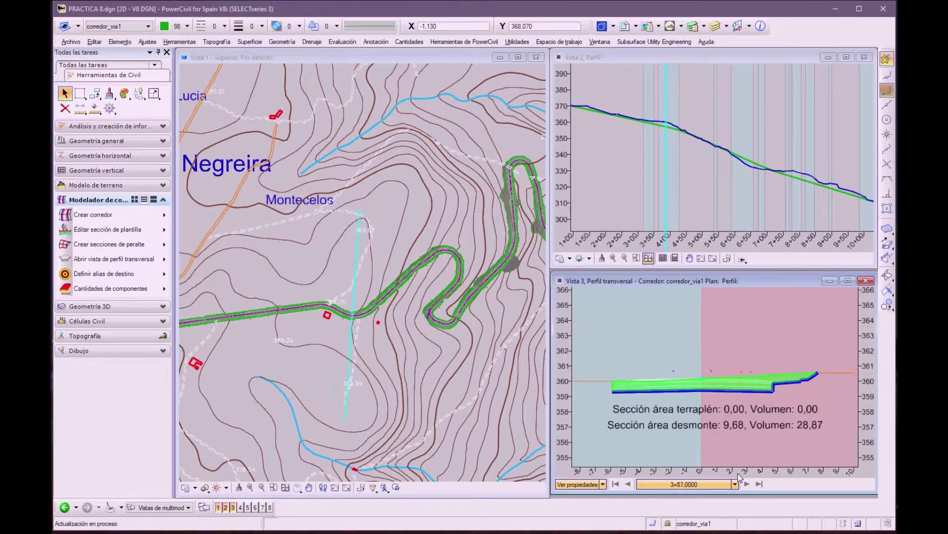
pyautogui.click(739, 476)
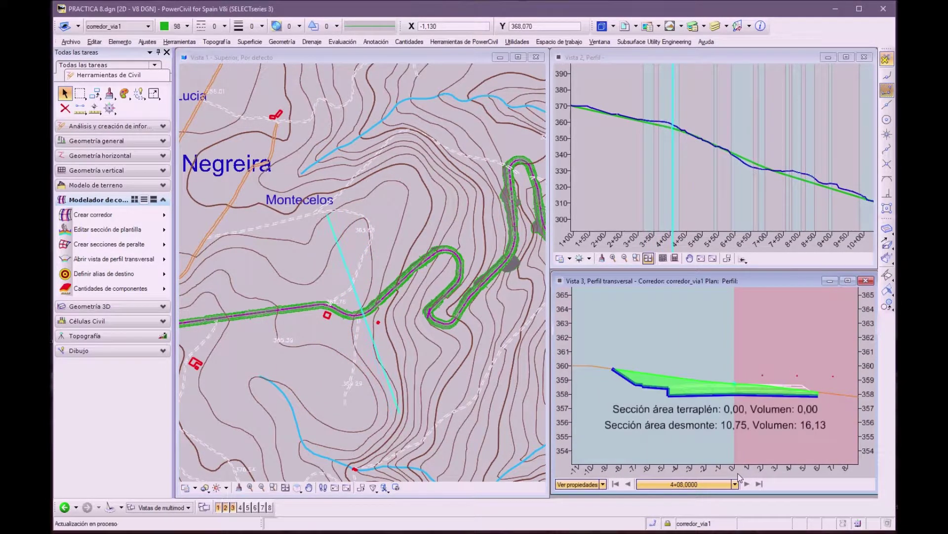
pyautogui.click(739, 476)
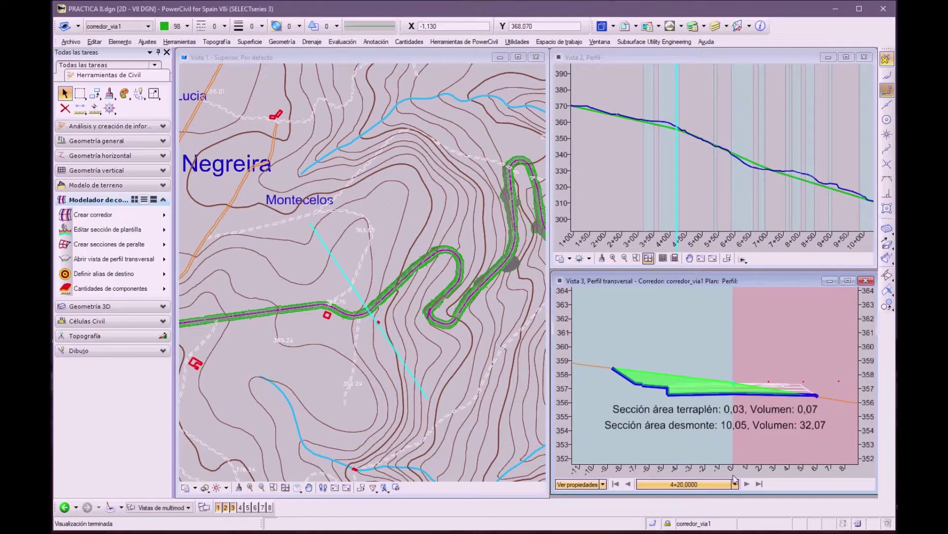
pyautogui.click(595, 485)
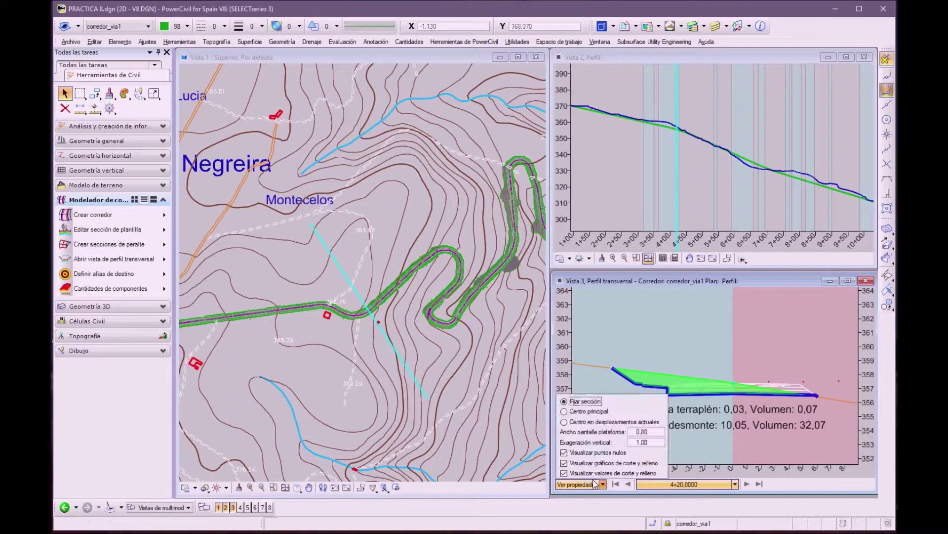
pyautogui.click(746, 484)
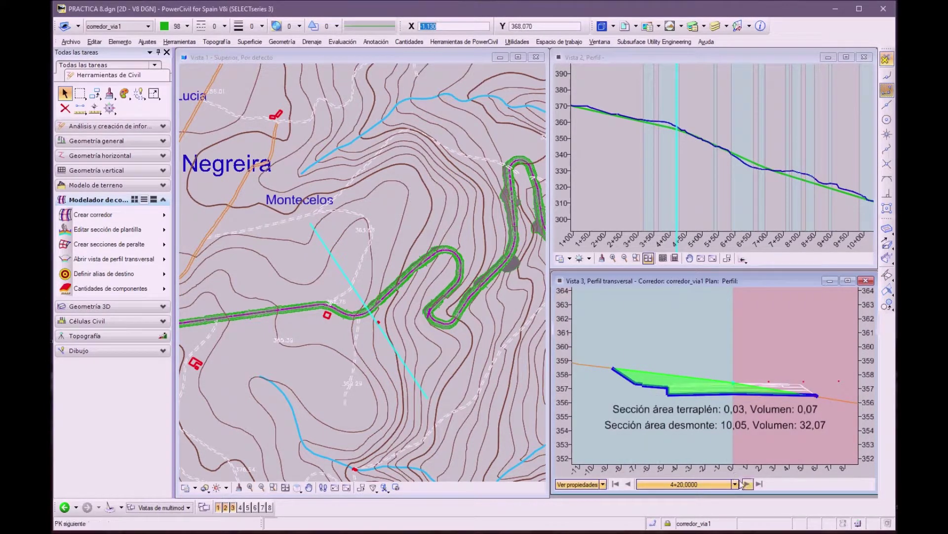
pyautogui.click(746, 484)
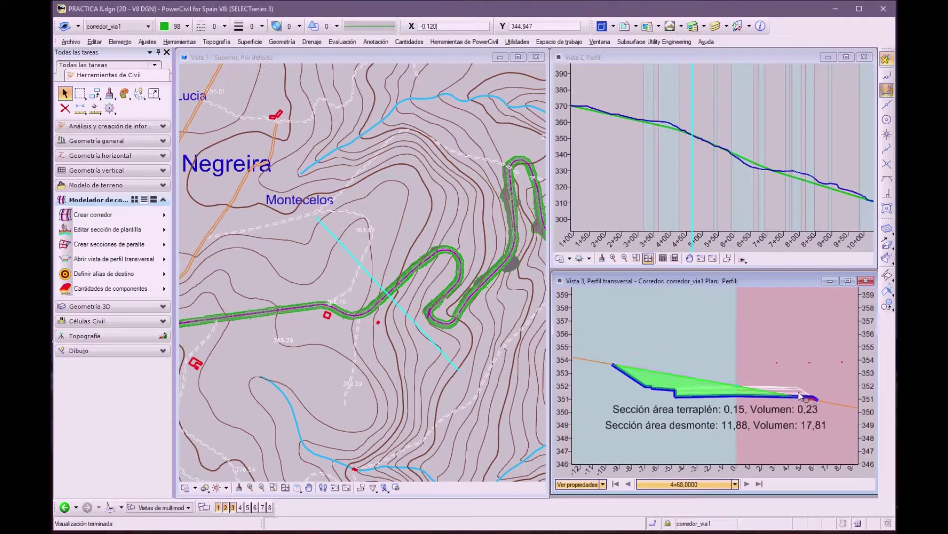
# Advance through the cross sections of corridor_via1 from station 4+68 to 8+25, examining the cut and fill areas and volumes
pyautogui.click(739, 479)
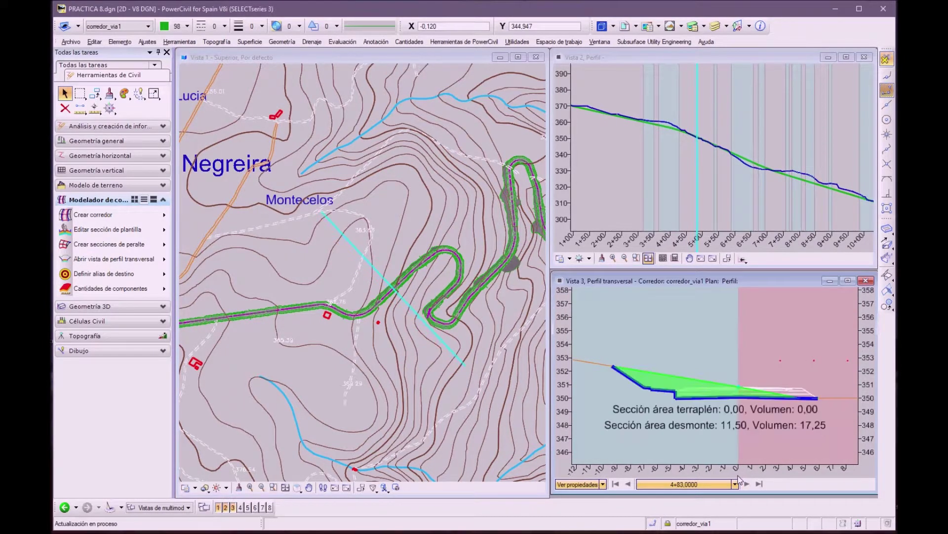
pyautogui.click(740, 479)
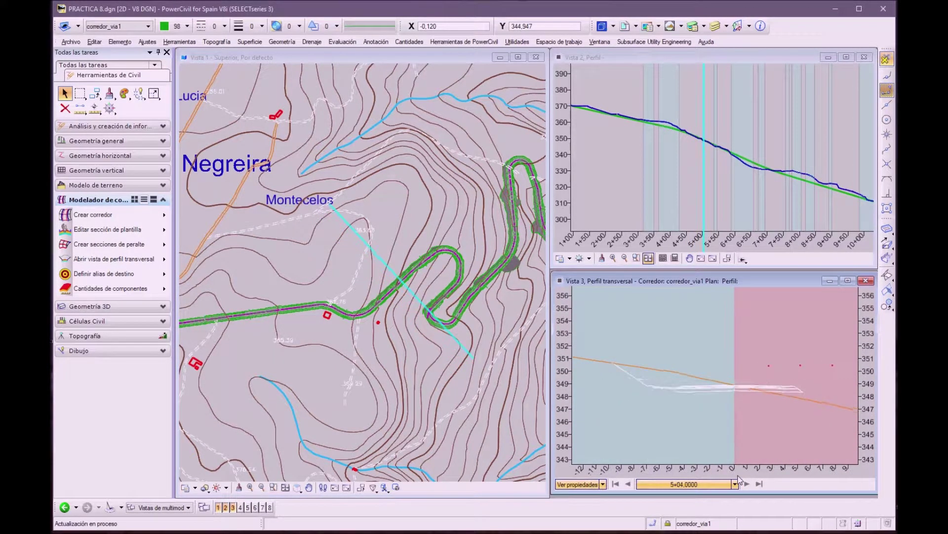
pyautogui.click(740, 479)
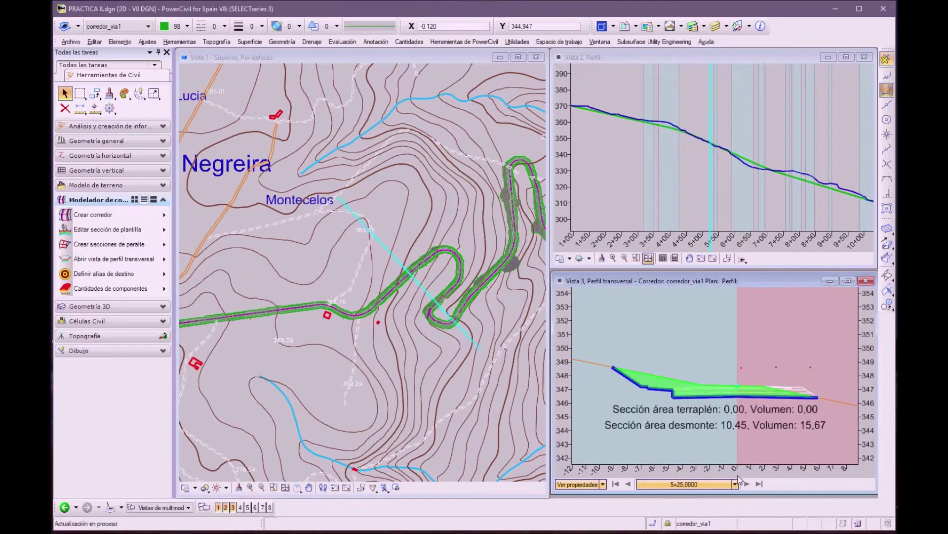
pyautogui.click(740, 479)
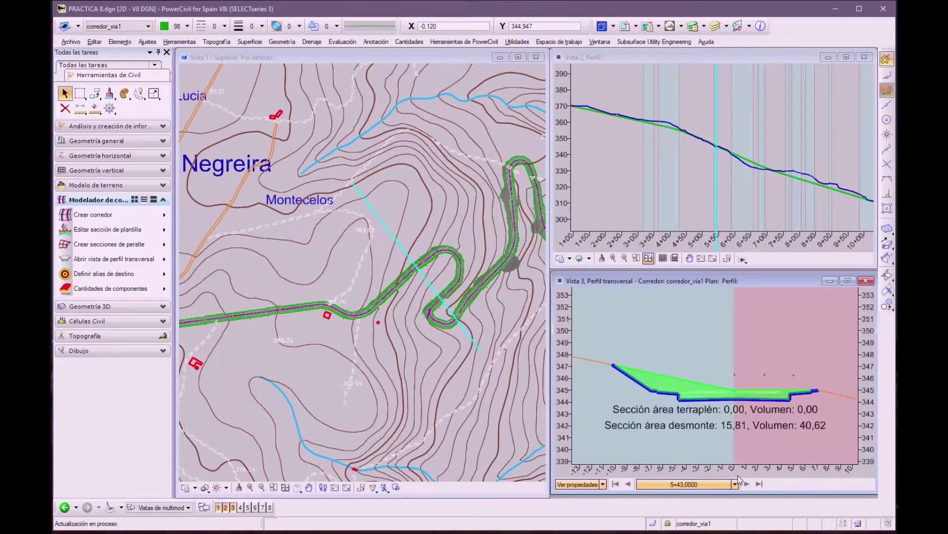
pyautogui.click(740, 479)
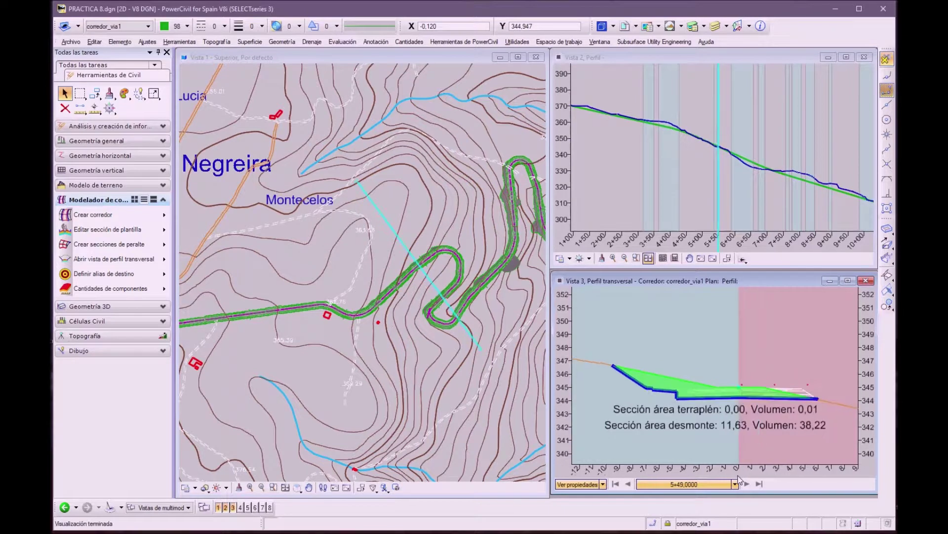
pyautogui.click(740, 479)
pyautogui.click(740, 479)
pyautogui.click(740, 480)
pyautogui.click(740, 479)
pyautogui.click(739, 479)
pyautogui.click(740, 479)
pyautogui.click(740, 479)
pyautogui.click(739, 479)
pyautogui.click(740, 479)
pyautogui.click(739, 479)
pyautogui.click(739, 478)
pyautogui.click(739, 477)
pyautogui.click(739, 478)
pyautogui.click(739, 477)
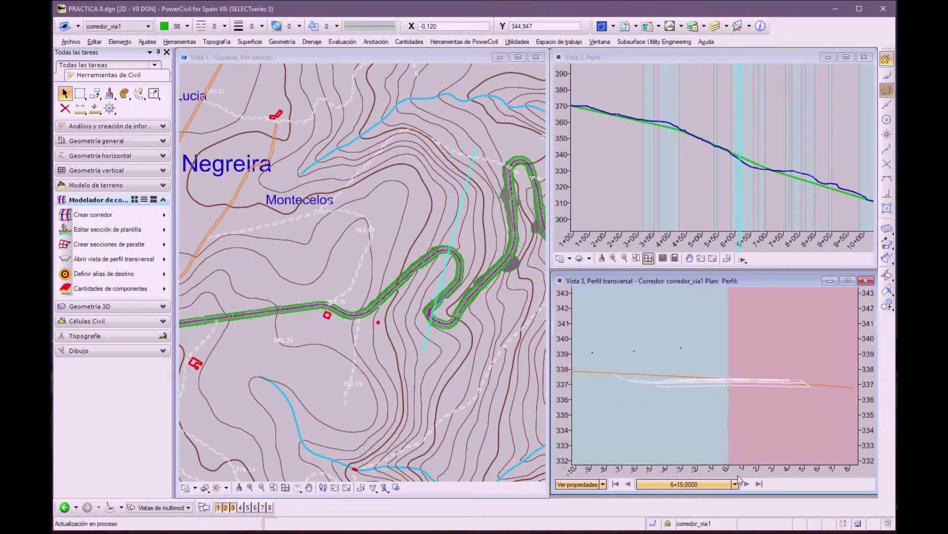
pyautogui.click(739, 477)
pyautogui.click(739, 477)
pyautogui.click(739, 477)
pyautogui.click(739, 477)
pyautogui.click(739, 477)
pyautogui.click(739, 477)
pyautogui.click(740, 478)
pyautogui.click(740, 479)
pyautogui.click(740, 478)
pyautogui.click(740, 478)
pyautogui.click(740, 478)
pyautogui.click(740, 478)
pyautogui.click(740, 478)
pyautogui.click(740, 478)
pyautogui.click(739, 478)
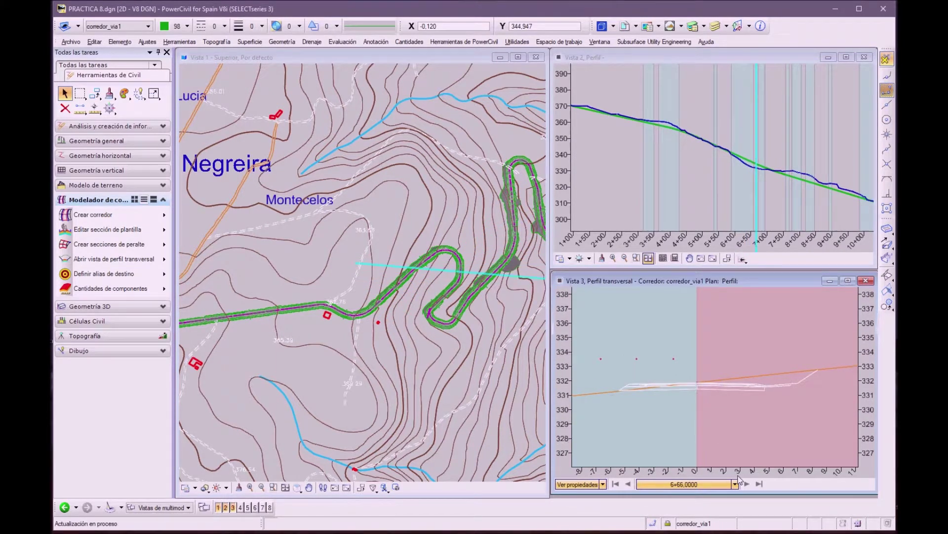
pyautogui.click(740, 478)
pyautogui.click(739, 478)
pyautogui.click(739, 478)
pyautogui.click(739, 478)
pyautogui.click(740, 478)
pyautogui.click(740, 478)
pyautogui.click(740, 478)
pyautogui.click(740, 479)
pyautogui.click(740, 478)
pyautogui.click(739, 478)
pyautogui.click(740, 478)
pyautogui.click(739, 478)
pyautogui.click(740, 478)
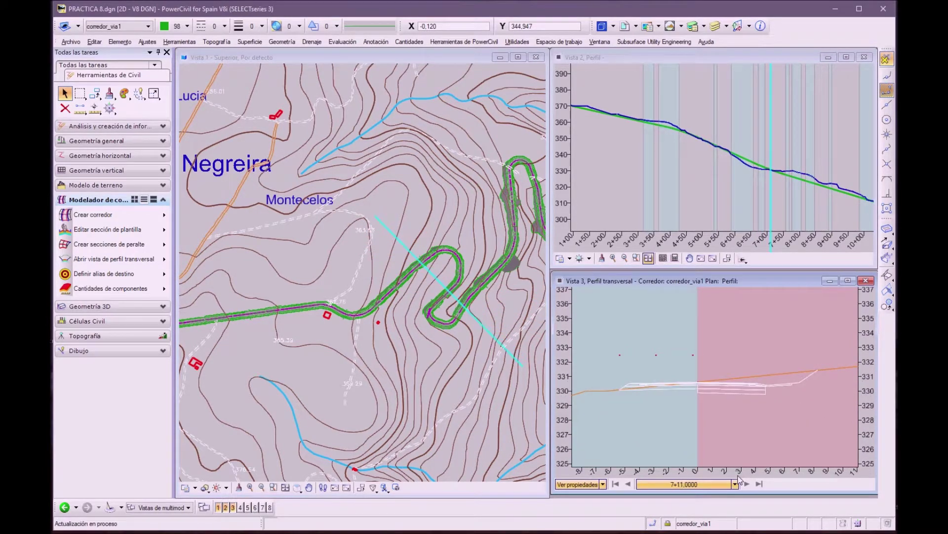
pyautogui.click(739, 478)
pyautogui.click(739, 478)
pyautogui.click(739, 478)
pyautogui.click(740, 478)
pyautogui.click(740, 478)
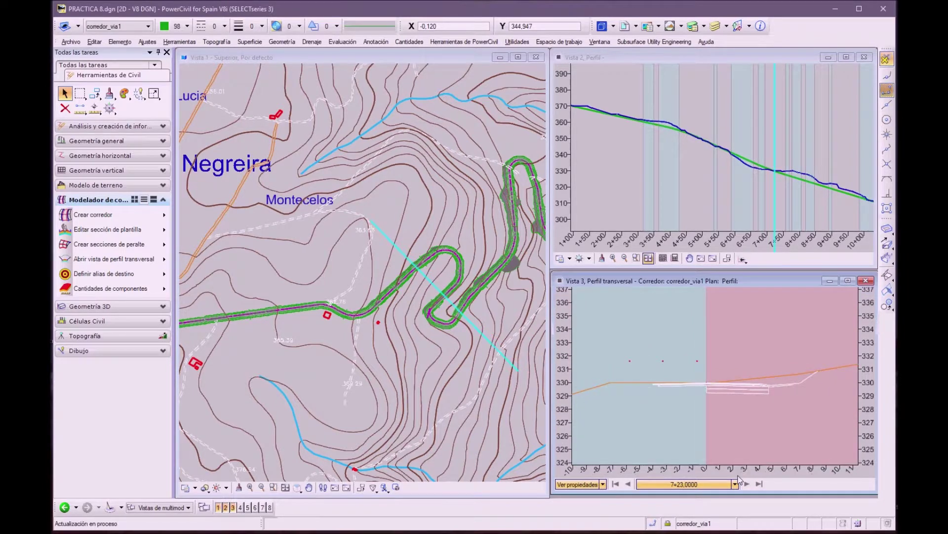
pyautogui.click(739, 478)
pyautogui.click(739, 478)
pyautogui.click(740, 478)
pyautogui.click(740, 478)
pyautogui.click(739, 478)
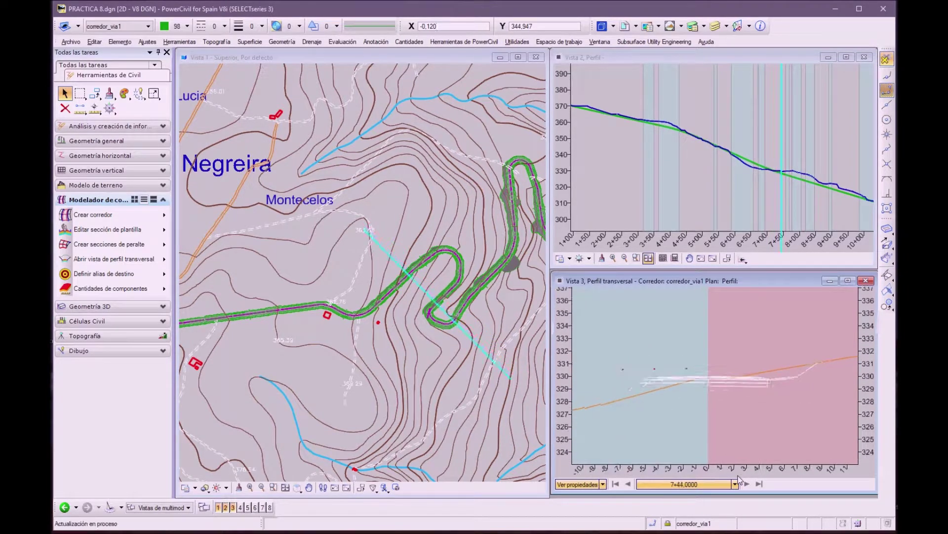
pyautogui.click(739, 478)
pyautogui.click(739, 478)
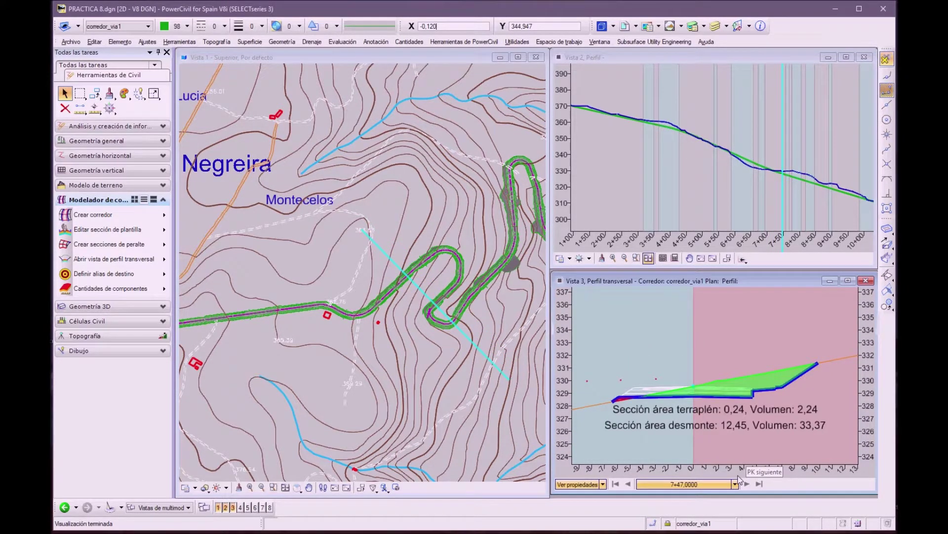
pyautogui.click(740, 478)
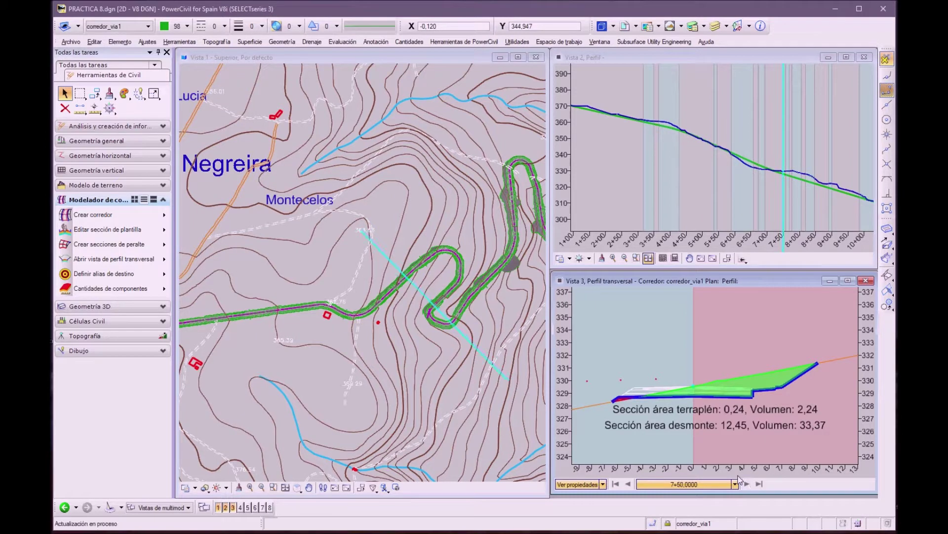
pyautogui.click(740, 479)
pyautogui.click(739, 478)
pyautogui.click(740, 478)
pyautogui.click(740, 478)
pyautogui.click(740, 478)
pyautogui.click(739, 478)
pyautogui.click(739, 478)
pyautogui.click(739, 478)
pyautogui.click(739, 478)
pyautogui.click(740, 478)
pyautogui.click(740, 478)
pyautogui.click(739, 478)
pyautogui.click(739, 479)
pyautogui.click(739, 478)
pyautogui.click(740, 478)
pyautogui.click(740, 479)
pyautogui.click(740, 478)
pyautogui.click(740, 478)
pyautogui.click(740, 478)
pyautogui.click(740, 479)
pyautogui.click(739, 478)
pyautogui.click(740, 479)
pyautogui.click(739, 479)
pyautogui.click(739, 478)
pyautogui.click(739, 478)
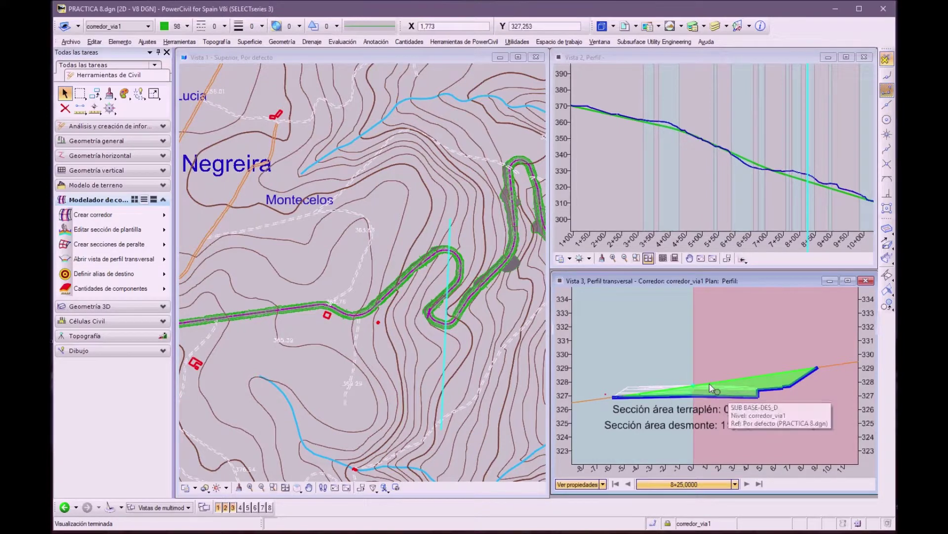
# Continue through the corridor's cross sections from station 8+25 to 9+15, examining how cut and fill change
pyautogui.click(744, 483)
pyautogui.click(742, 482)
pyautogui.click(742, 482)
pyautogui.click(742, 482)
pyautogui.click(742, 482)
pyautogui.click(743, 482)
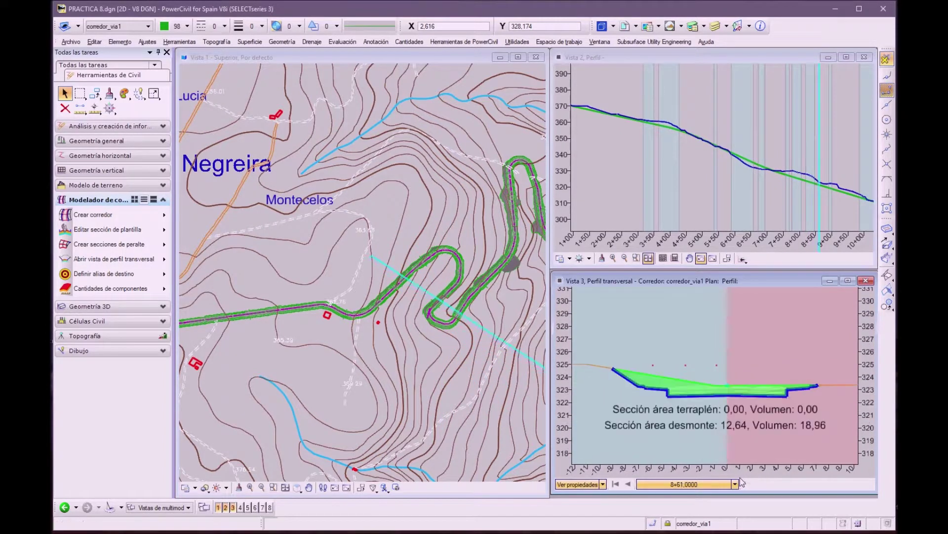
pyautogui.click(742, 482)
pyautogui.click(743, 482)
pyautogui.click(743, 482)
pyautogui.click(743, 483)
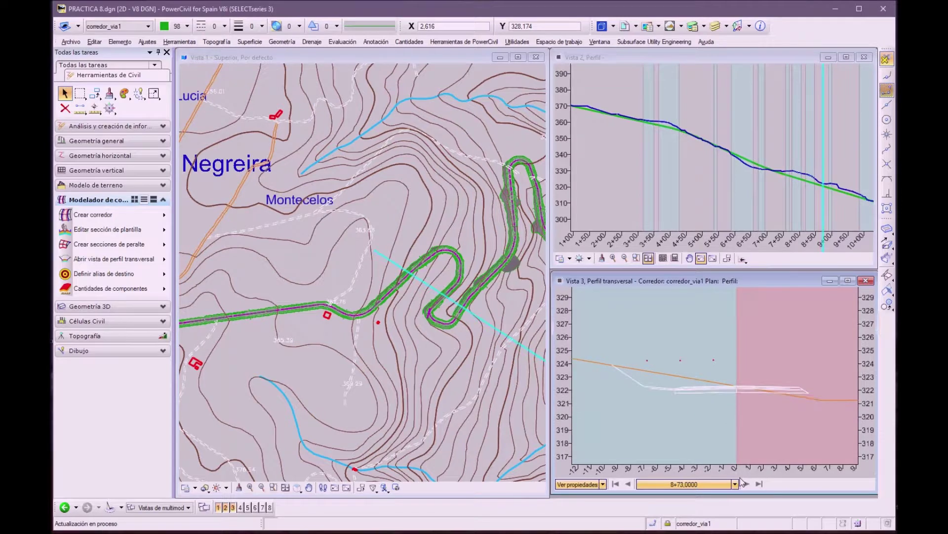
pyautogui.click(743, 483)
pyautogui.click(741, 479)
pyautogui.click(741, 479)
pyautogui.click(741, 479)
pyautogui.click(741, 479)
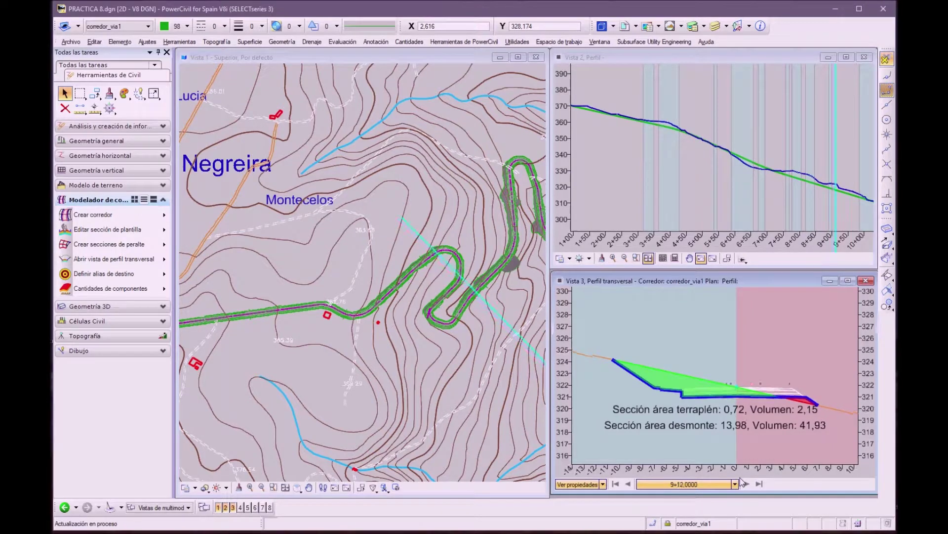
pyautogui.click(741, 479)
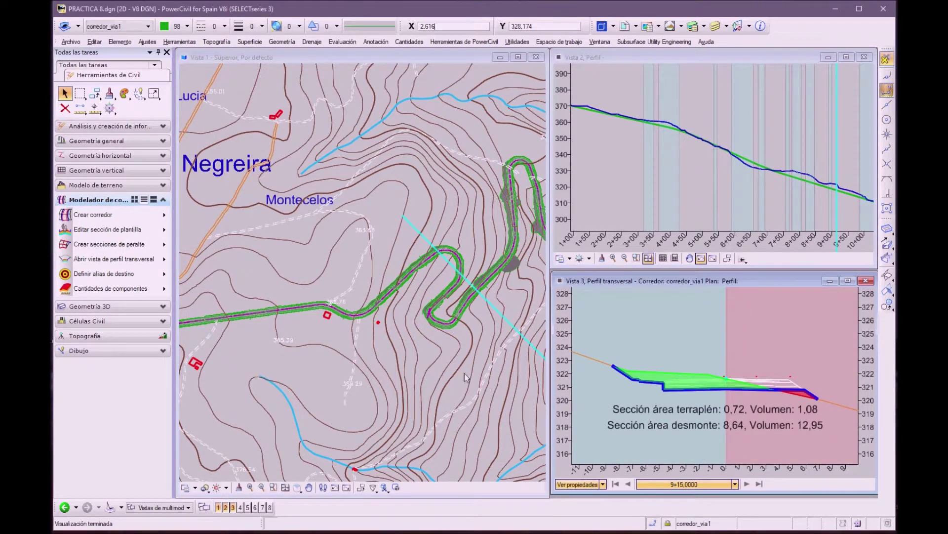
# Display the component quantities of corridor corredor_via1, examine the material areas, volumes and costs, and close the quantities table
pyautogui.click(146, 283)
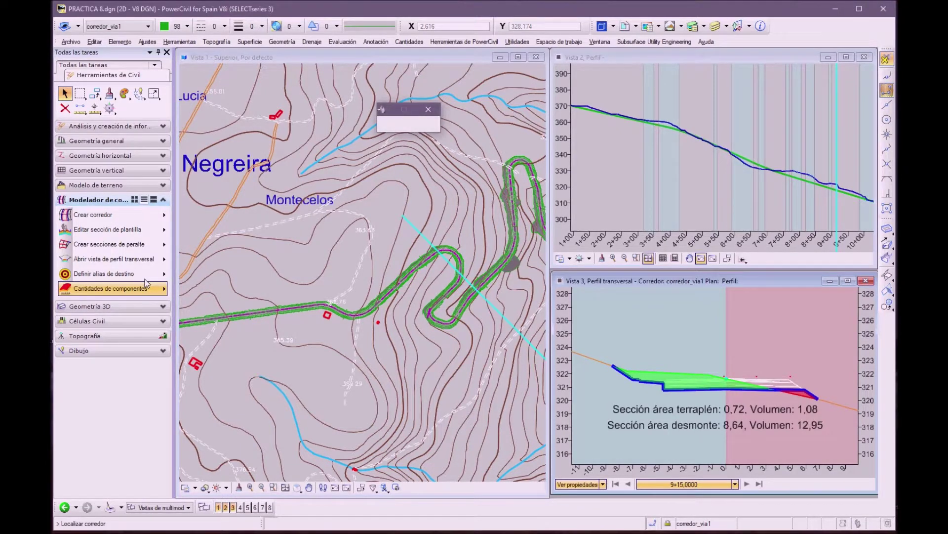
pyautogui.click(252, 305)
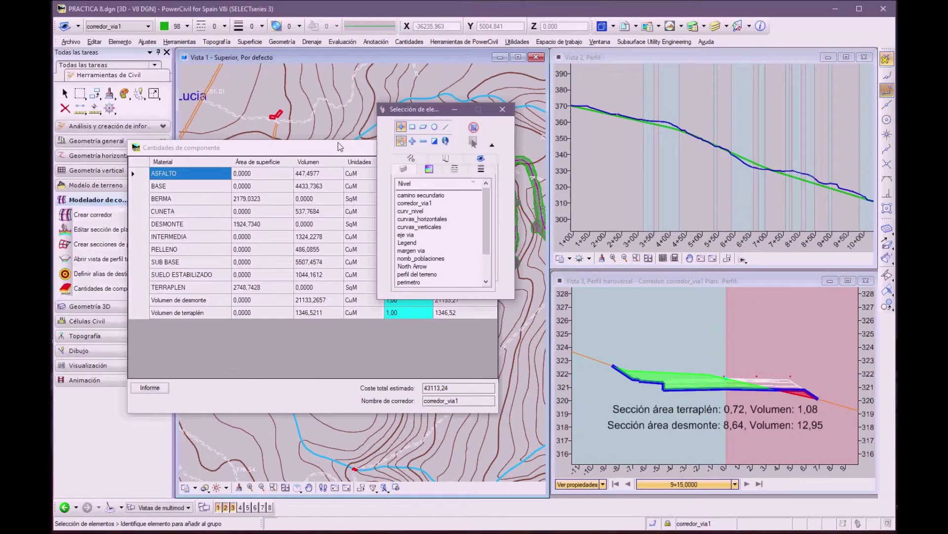
pyautogui.moveTo(343, 144); pyautogui.dragTo(415, 150)
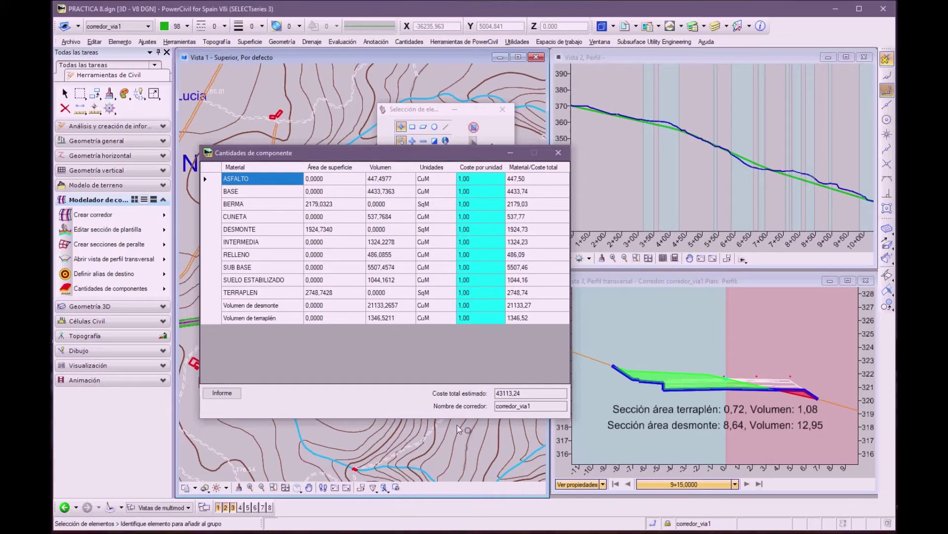
pyautogui.click(552, 147)
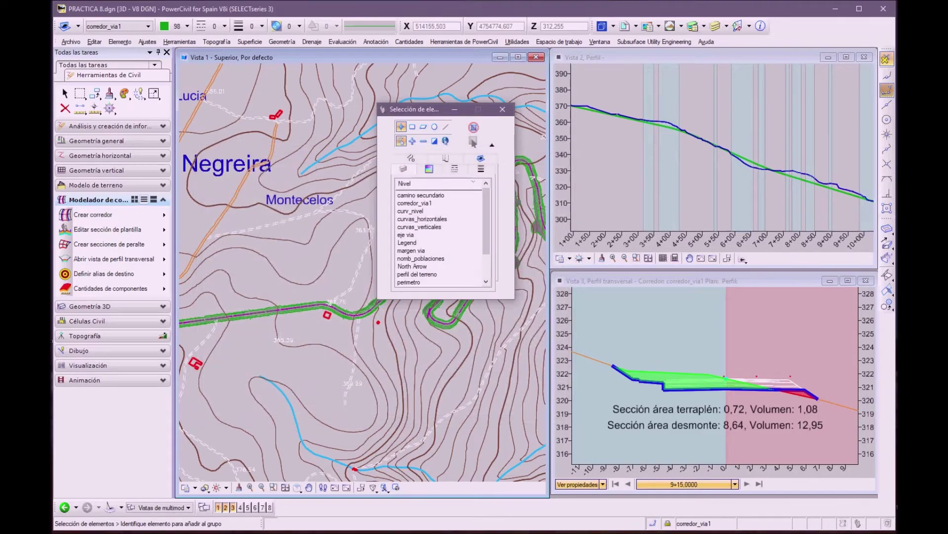